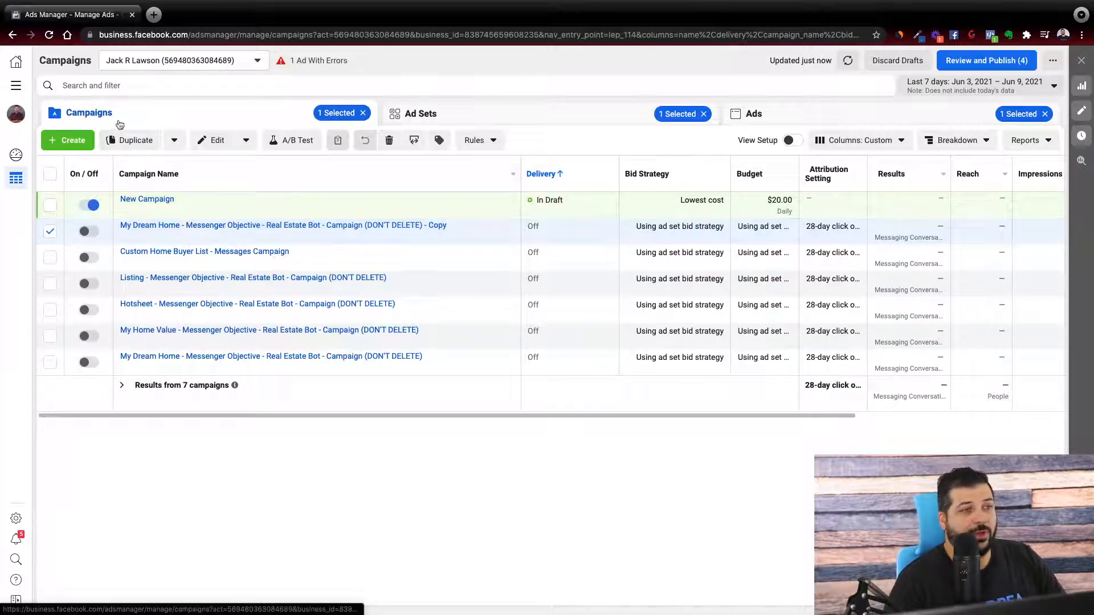
# Open the selected campaign's "Image 1 - My Dream Home" ad for editing.
pyautogui.click(503, 115)
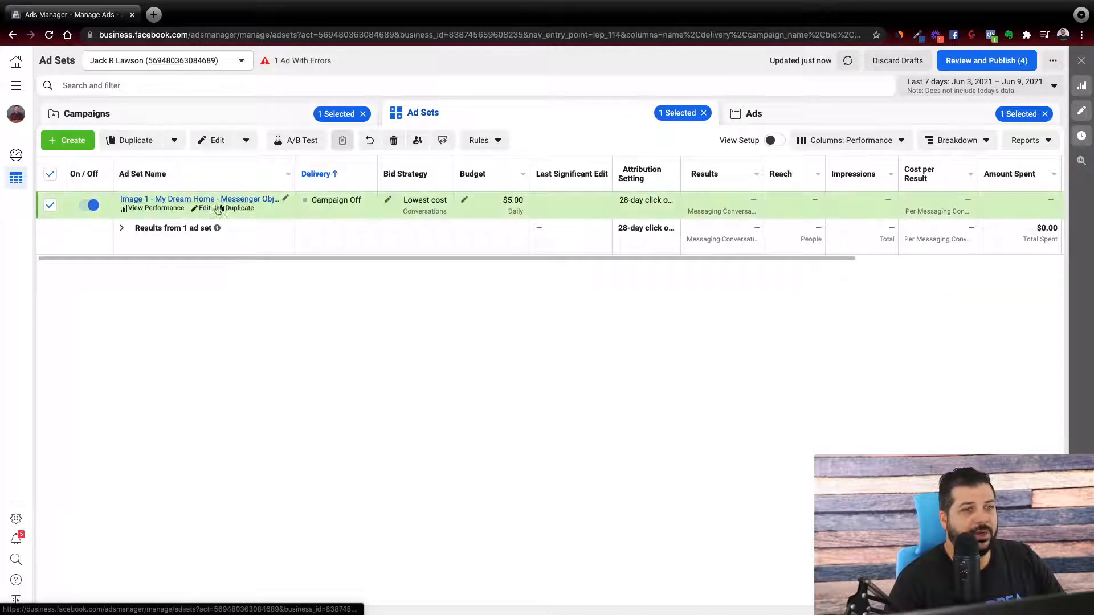
pyautogui.click(772, 112)
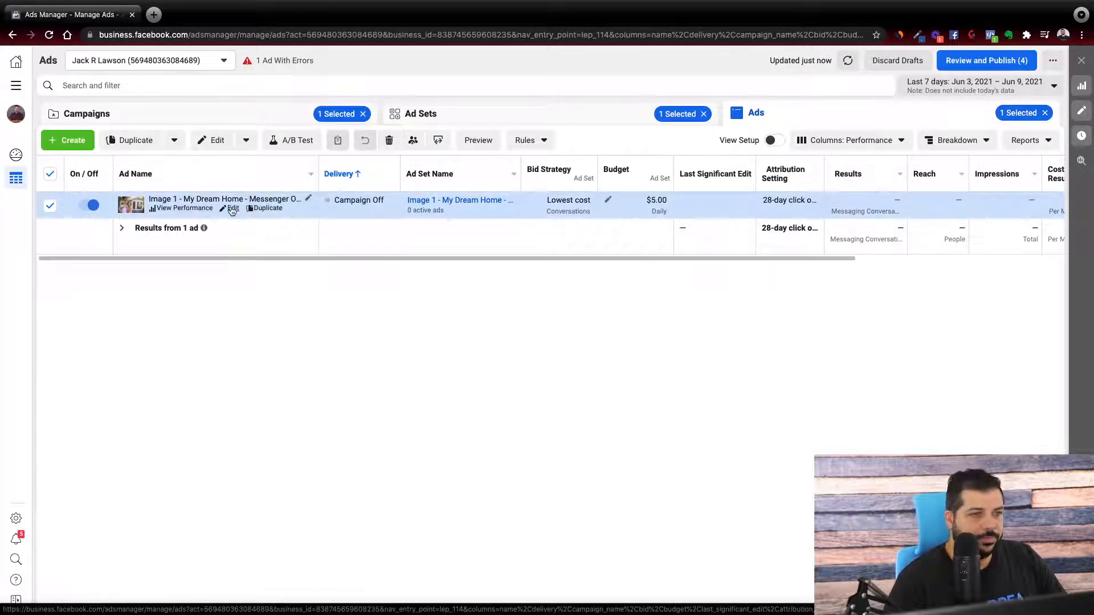
pyautogui.click(232, 209)
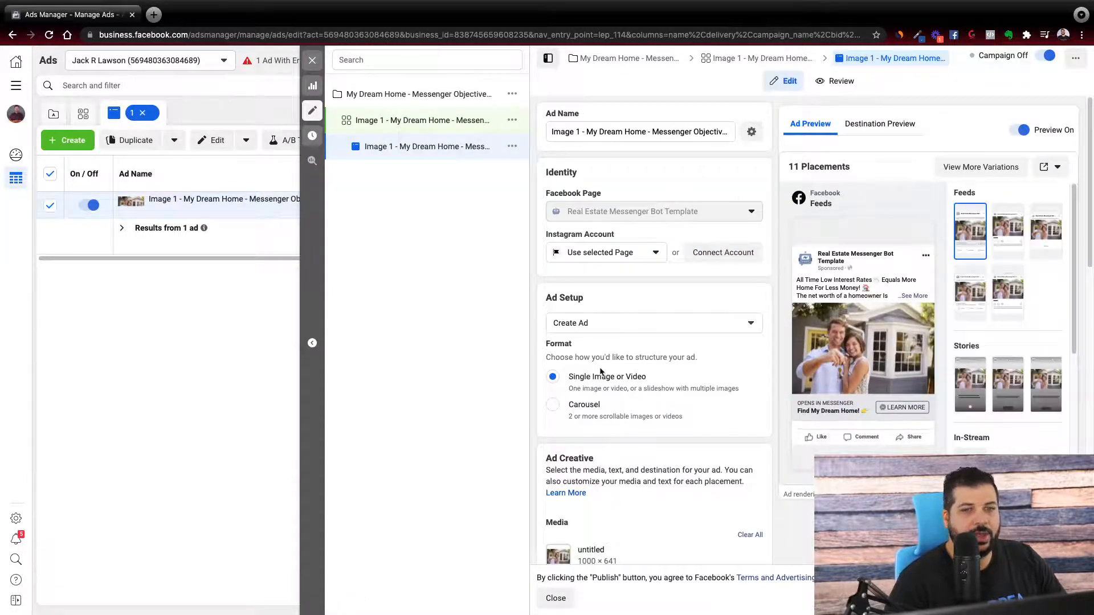
# Look through the ad's settings from identity and ad setup down to the message template and tracking.
pyautogui.scroll(-10, 583, 194)
pyautogui.scroll(10, 582, 204)
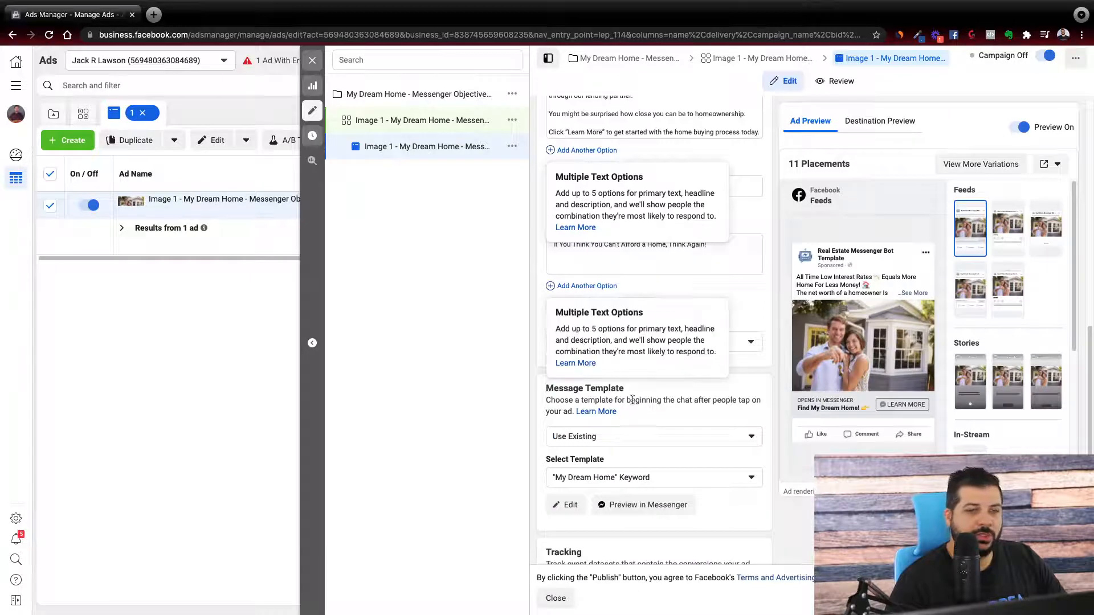
pyautogui.scroll(-5, 658, 411)
pyautogui.scroll(-7, 658, 411)
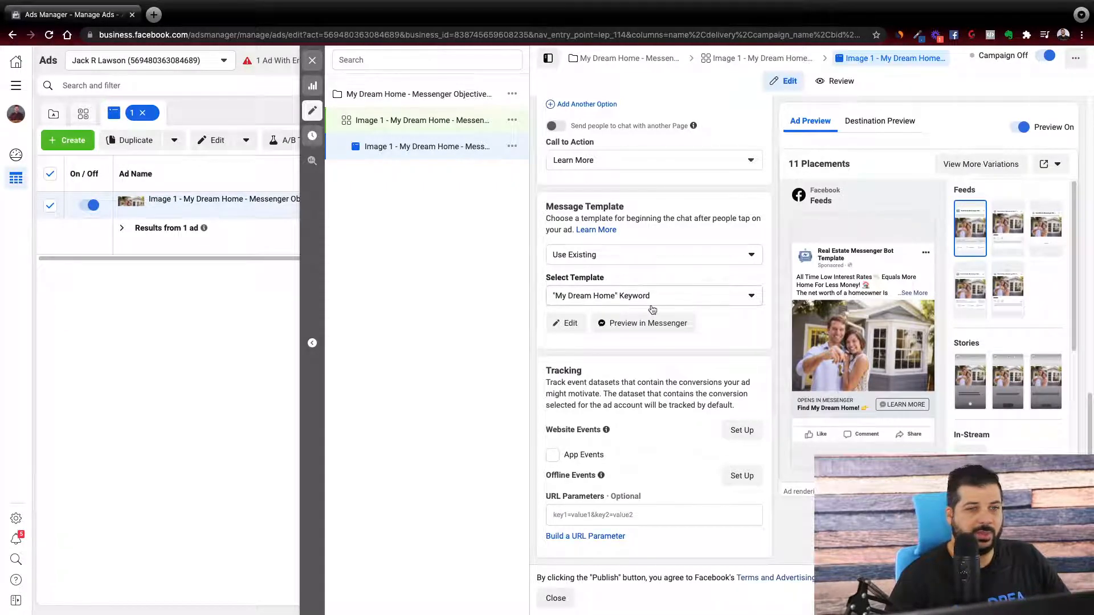
pyautogui.scroll(1, 617, 262)
pyautogui.scroll(1, 617, 265)
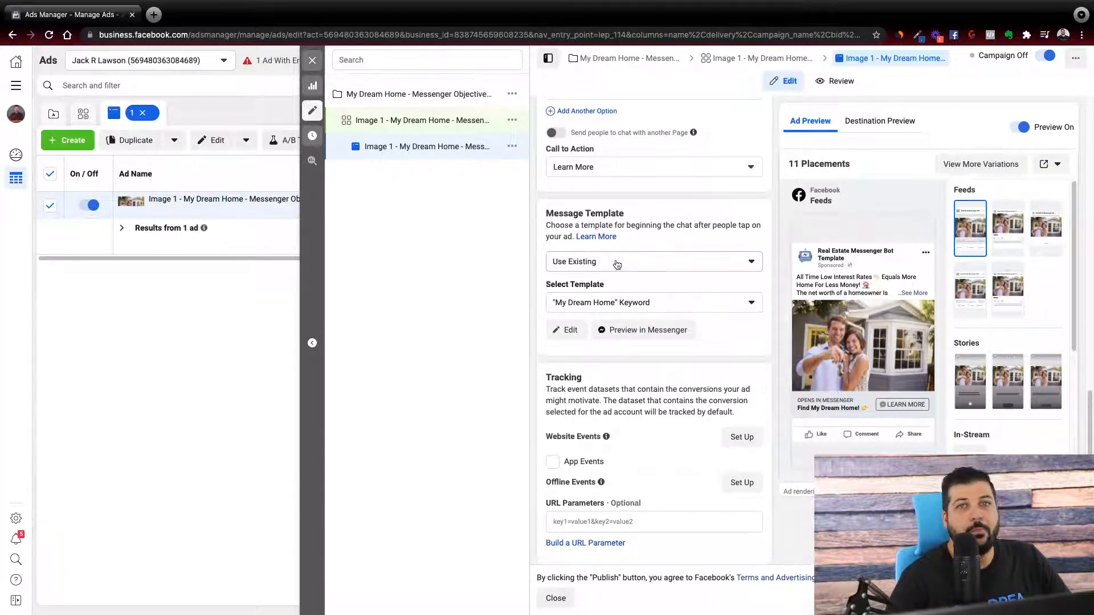
pyautogui.scroll(1, 617, 265)
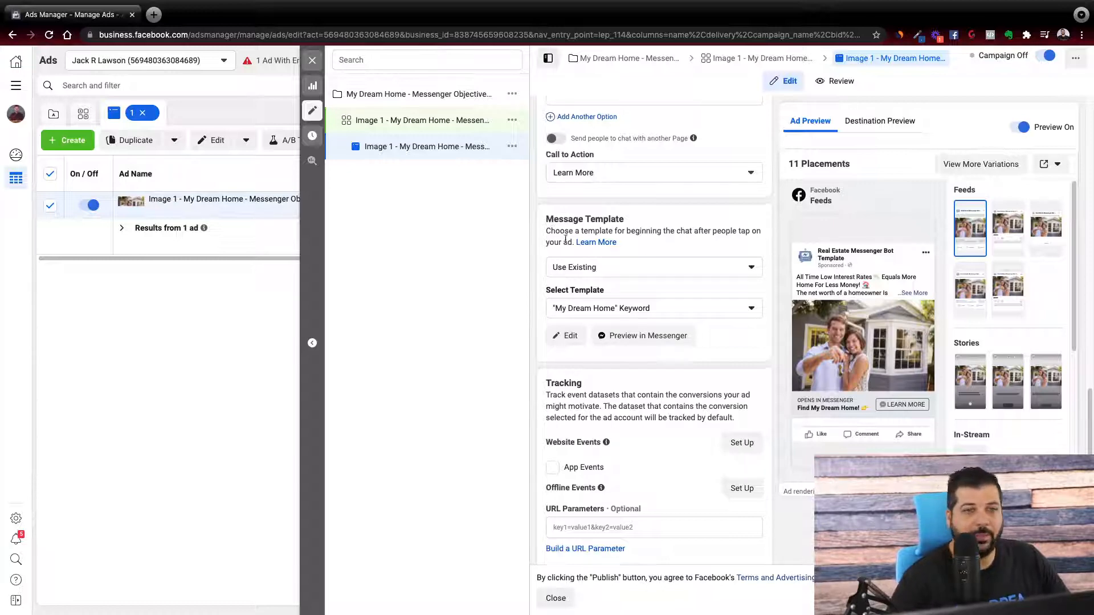
pyautogui.scroll(15, 564, 228)
pyautogui.scroll(2, 598, 285)
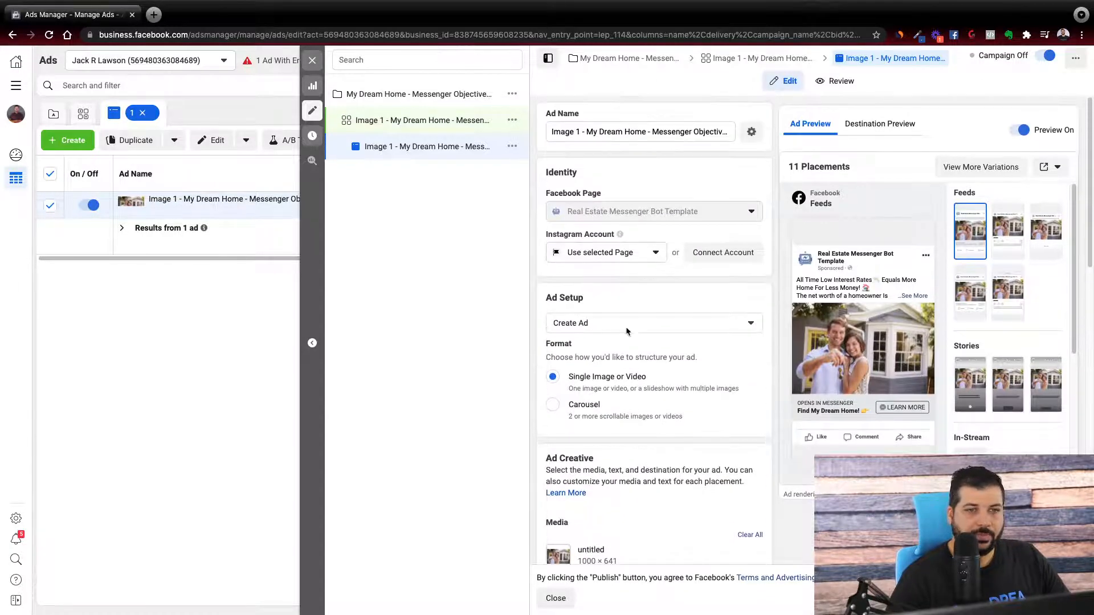
pyautogui.scroll(-10, 628, 332)
pyautogui.scroll(10, 654, 425)
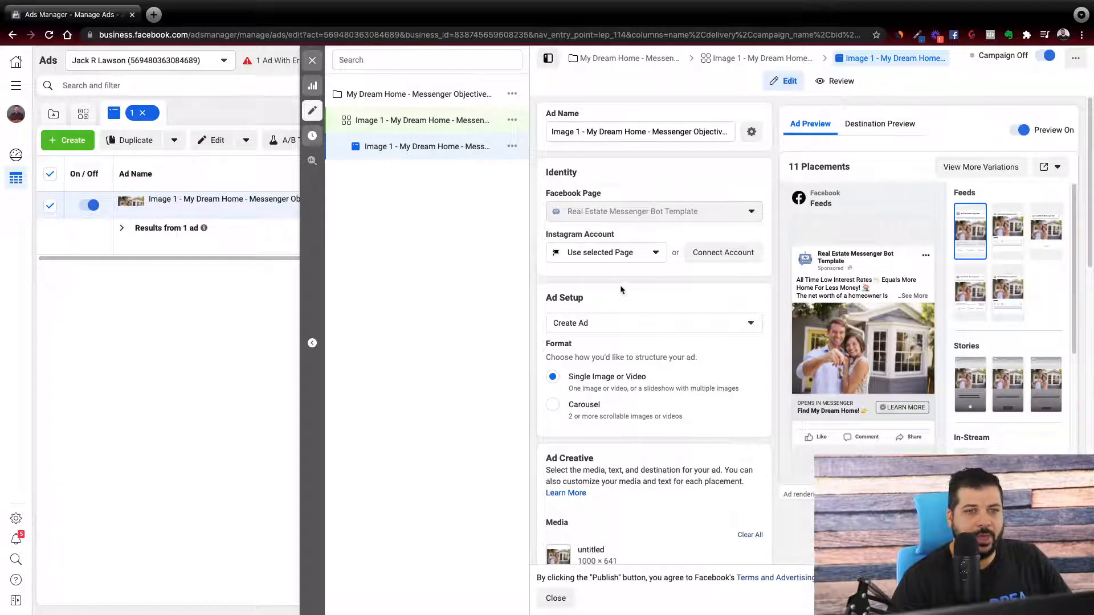
# Check the ad's identity settings and the available Instagram account choices.
pyautogui.scroll(-1, 621, 289)
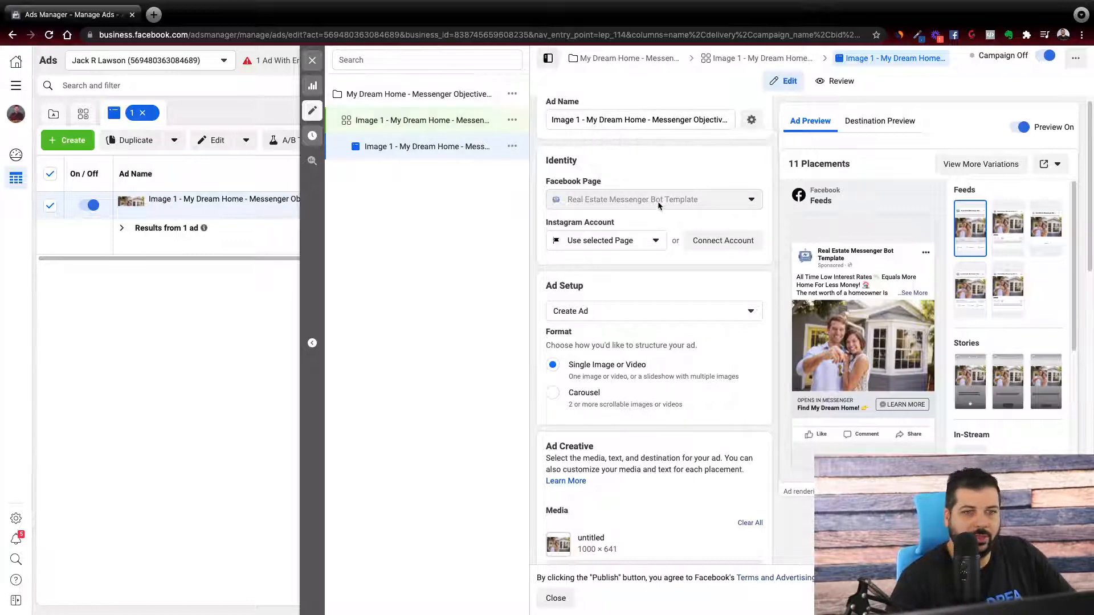
pyautogui.scroll(-1, 656, 210)
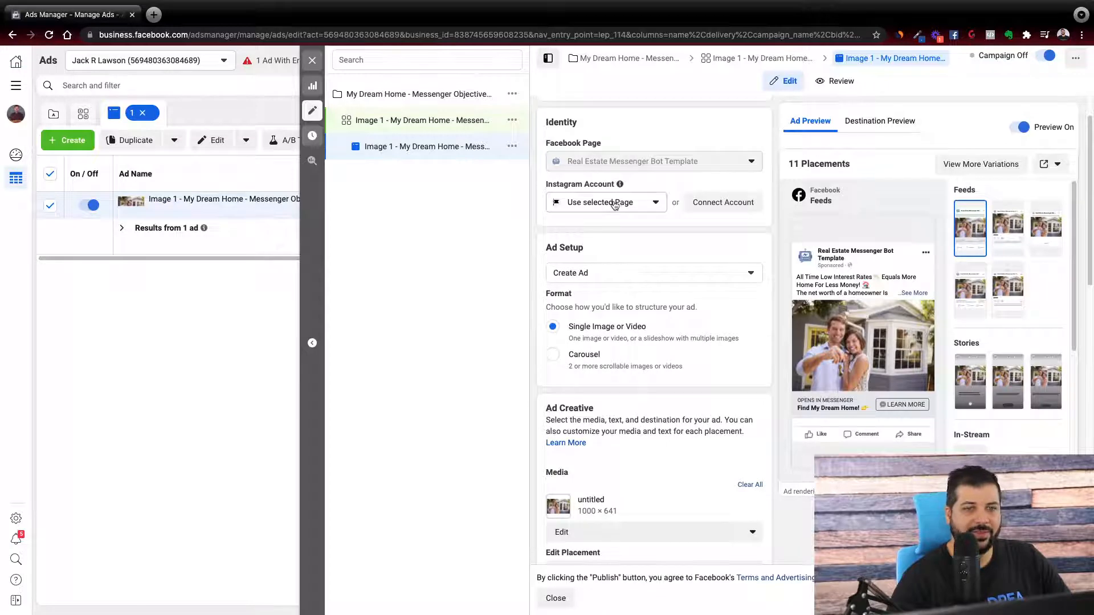
pyautogui.click(637, 204)
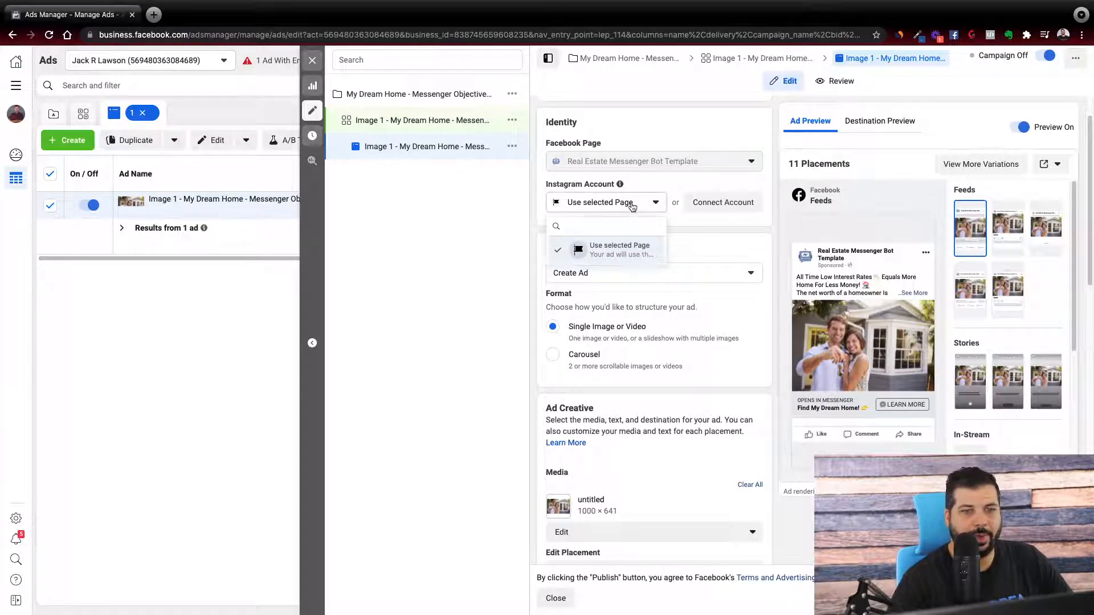
pyautogui.click(632, 206)
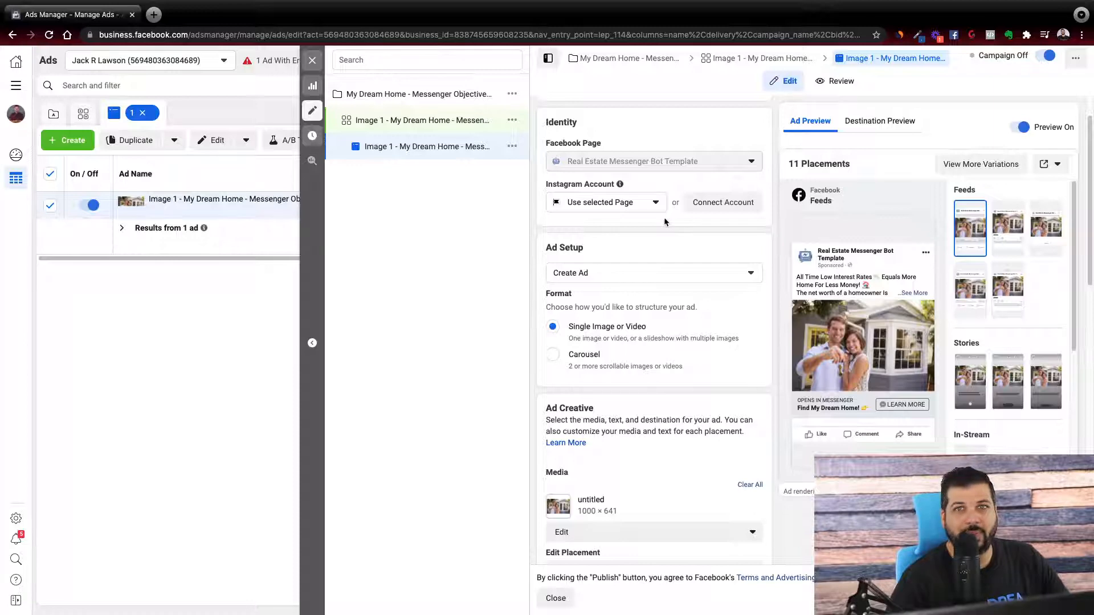
# Try the Use Existing Post option for the ad setup, return to Create Ad and recheck the setup choices.
pyautogui.scroll(-1, 655, 235)
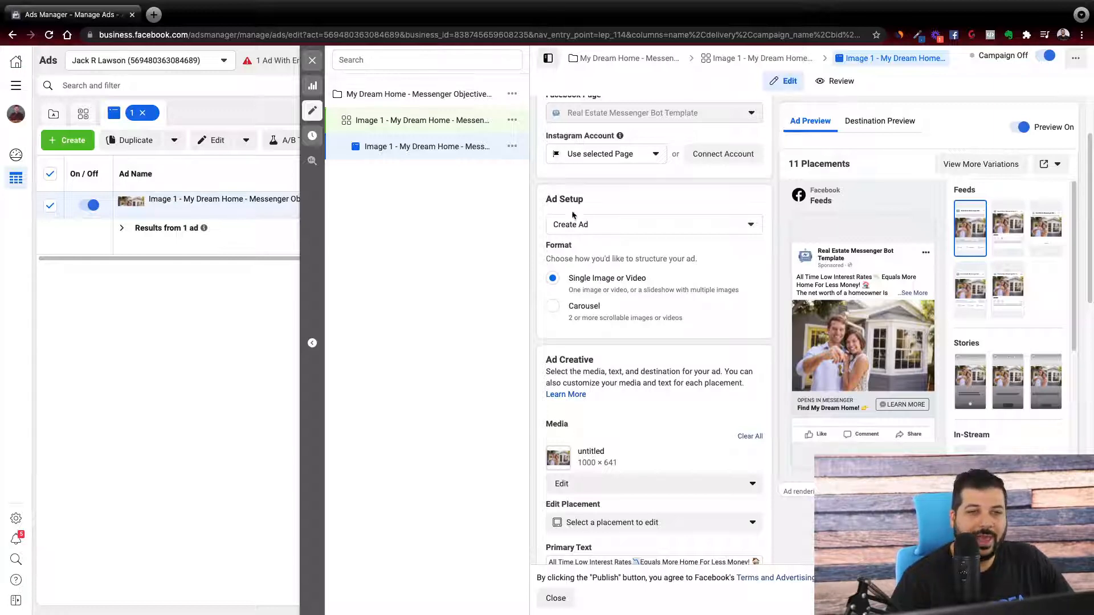
pyautogui.click(605, 229)
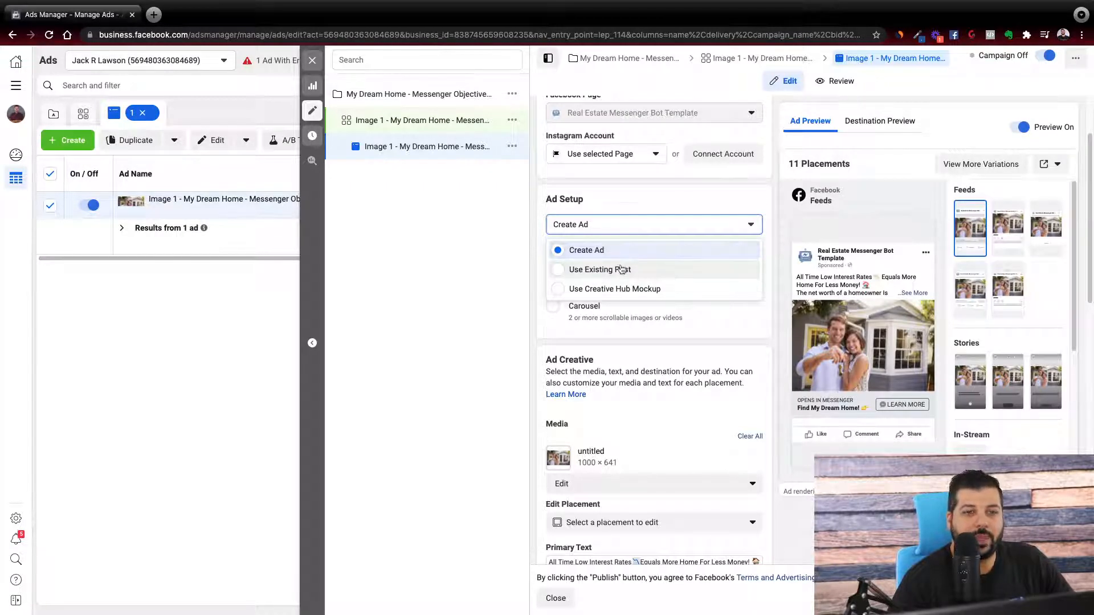
pyautogui.click(598, 271)
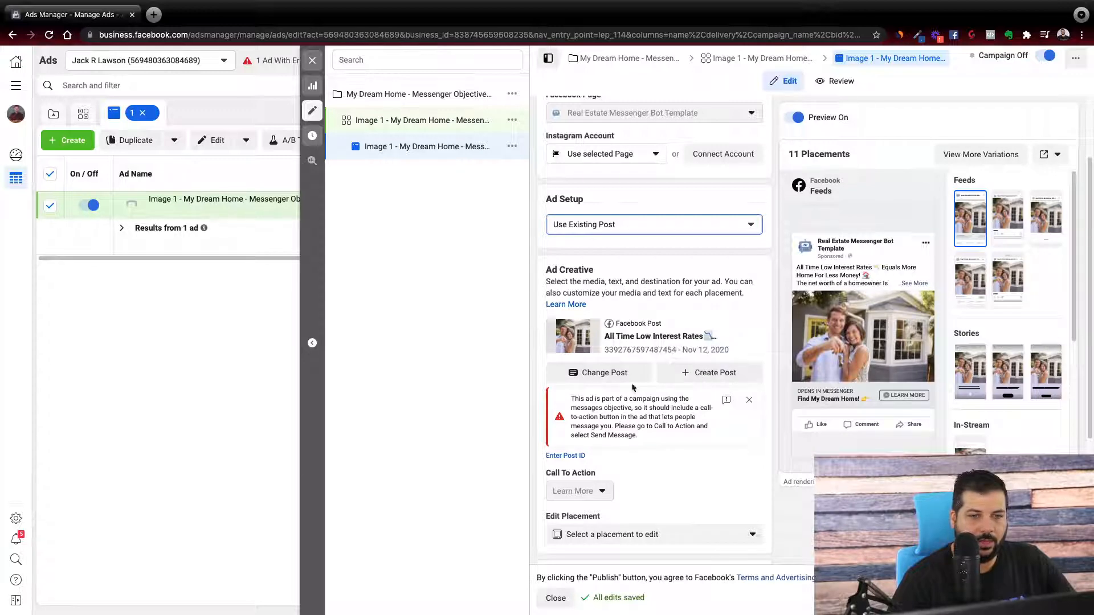
pyautogui.click(612, 230)
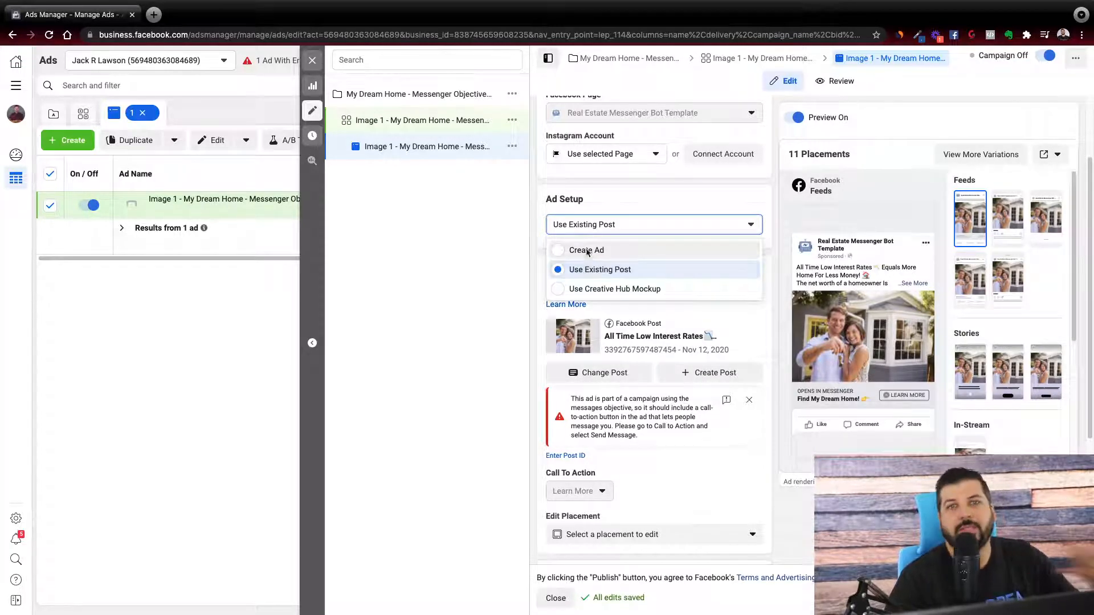
pyautogui.click(588, 252)
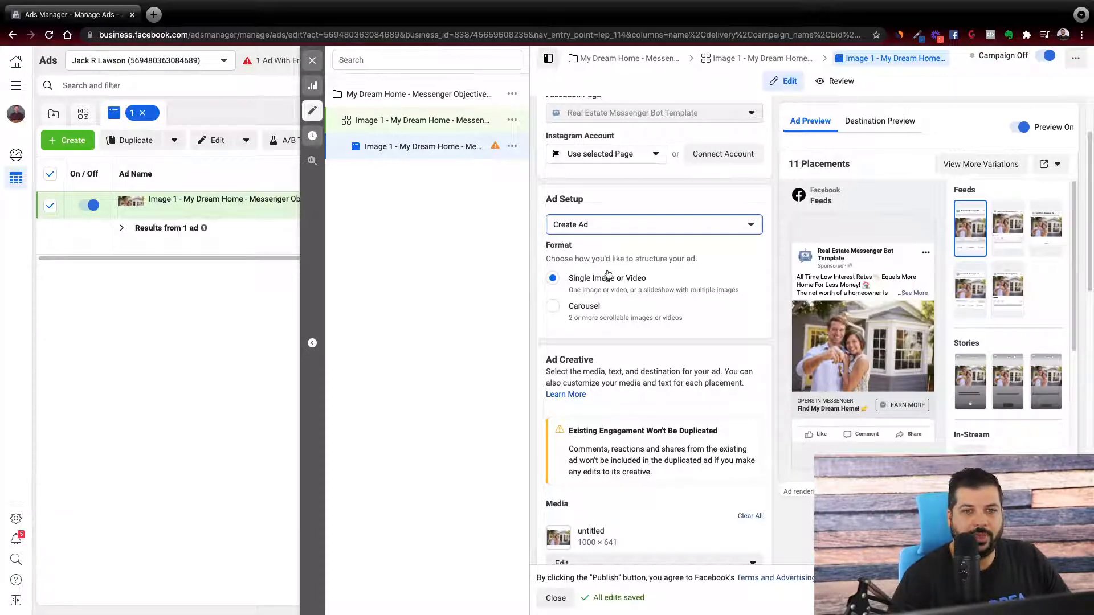
pyautogui.click(591, 228)
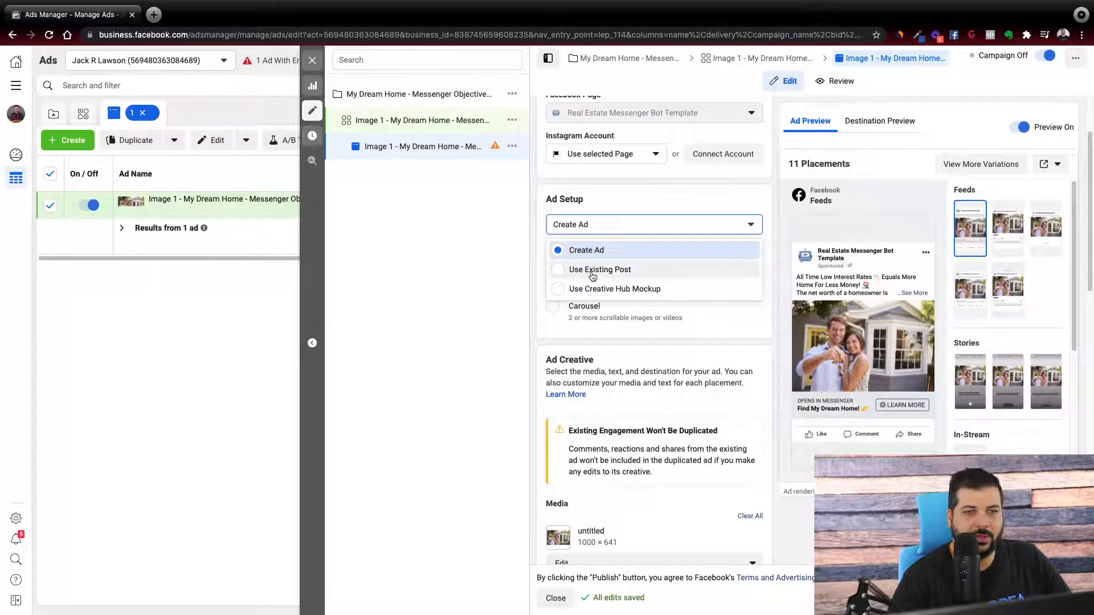
pyautogui.click(600, 197)
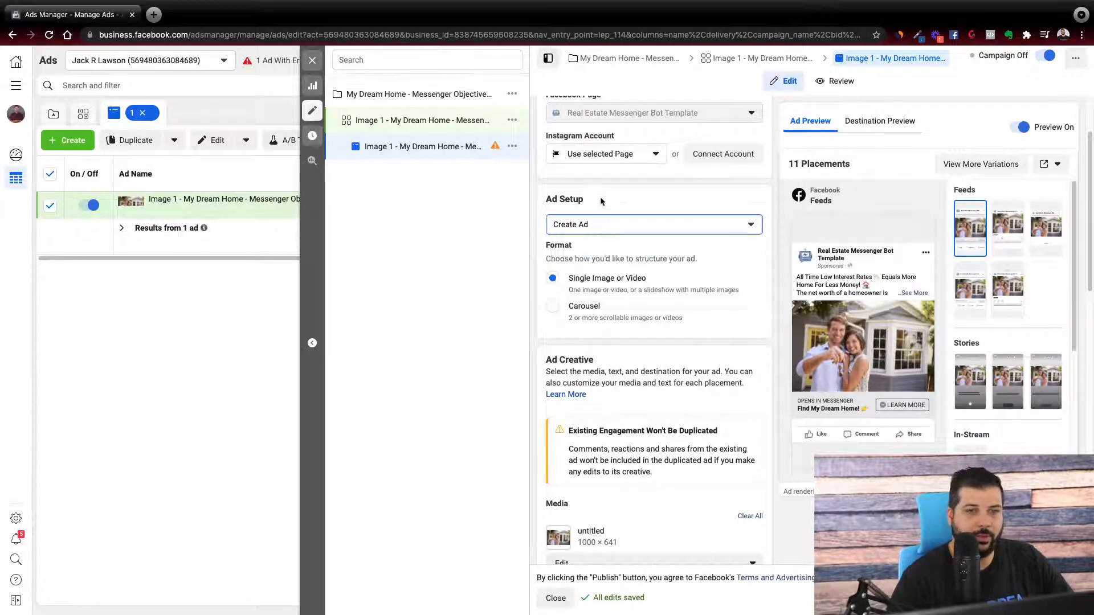
# Try the Carousel format for the ad and return to Single Image or Video.
pyautogui.scroll(-1, 639, 205)
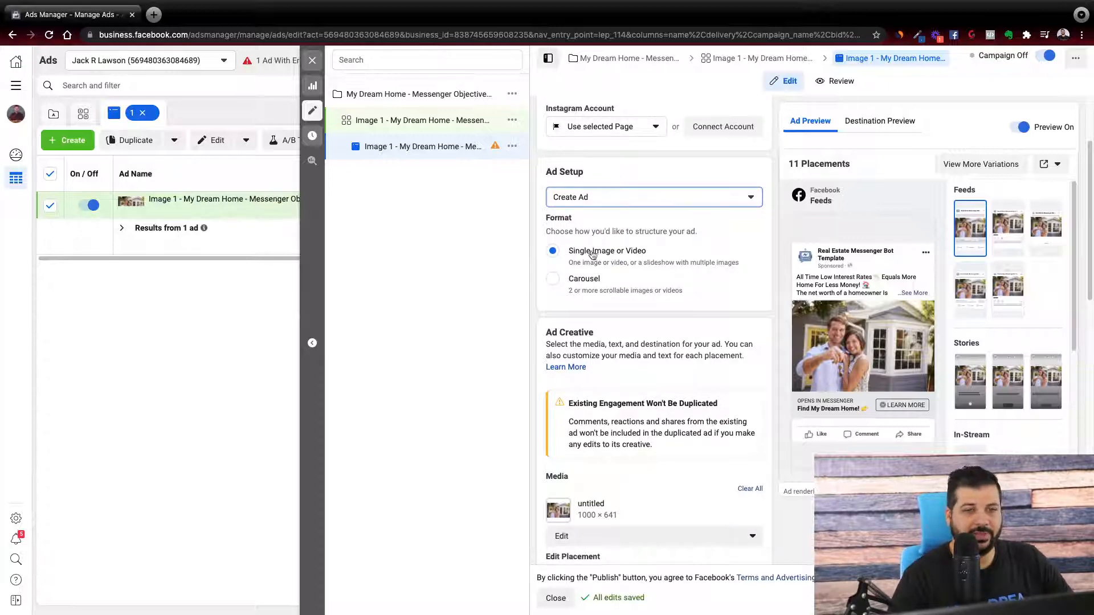
pyautogui.click(552, 279)
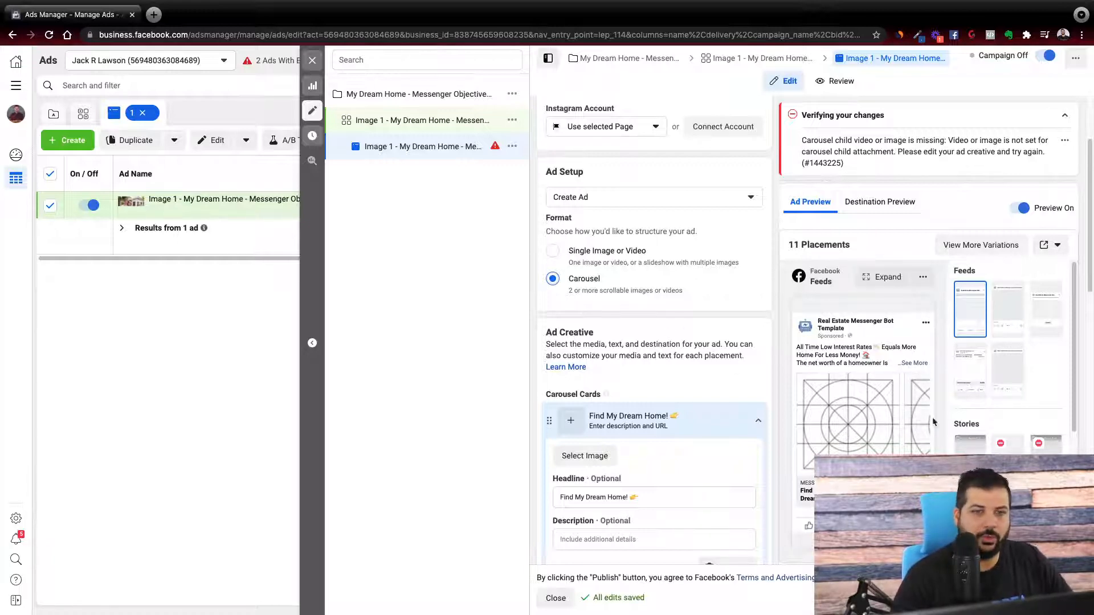
pyautogui.click(552, 251)
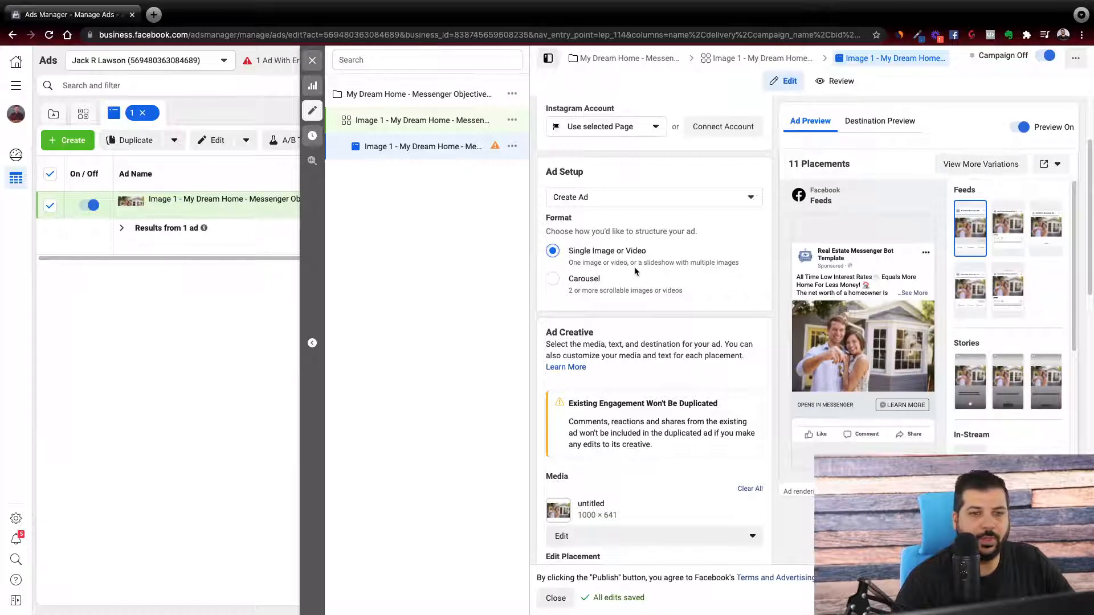
# Review the ad creative section, including the media editing options and the primary text.
pyautogui.scroll(-2, 633, 291)
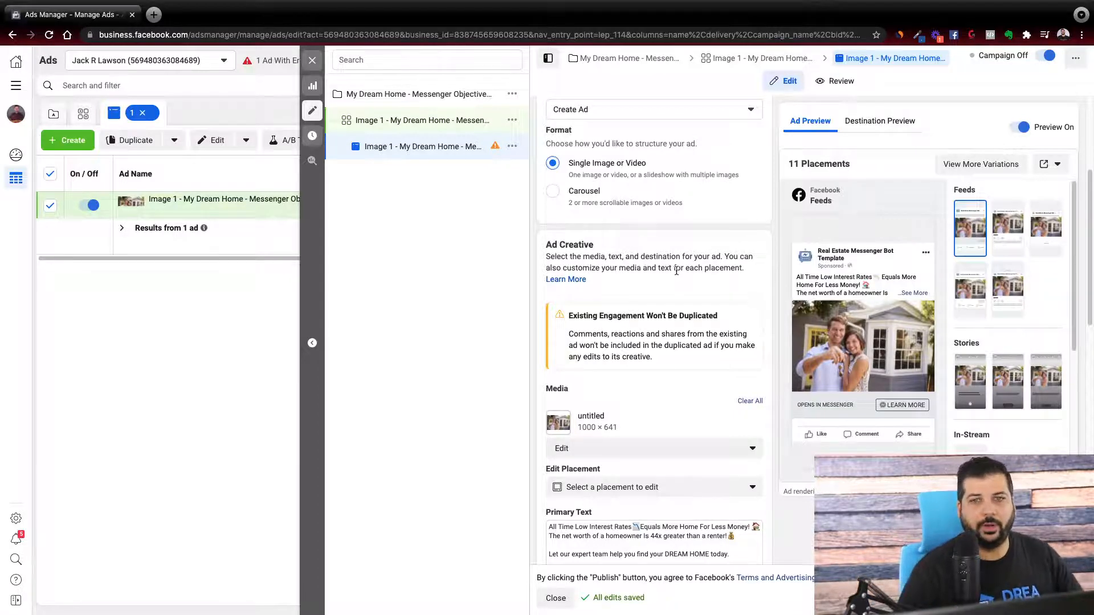
pyautogui.scroll(-2, 663, 268)
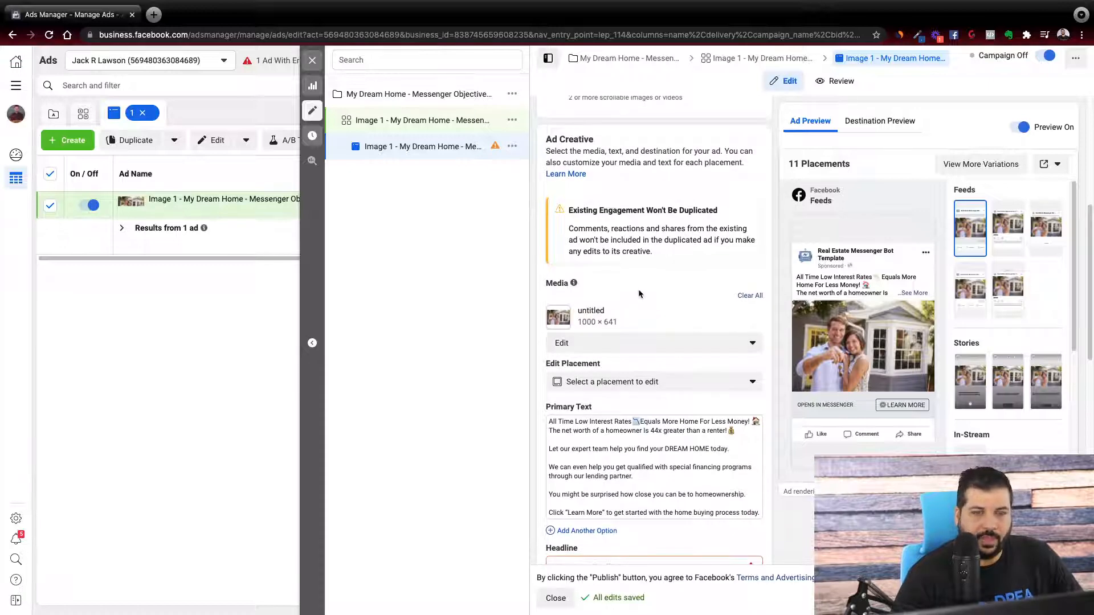
pyautogui.scroll(-1, 591, 183)
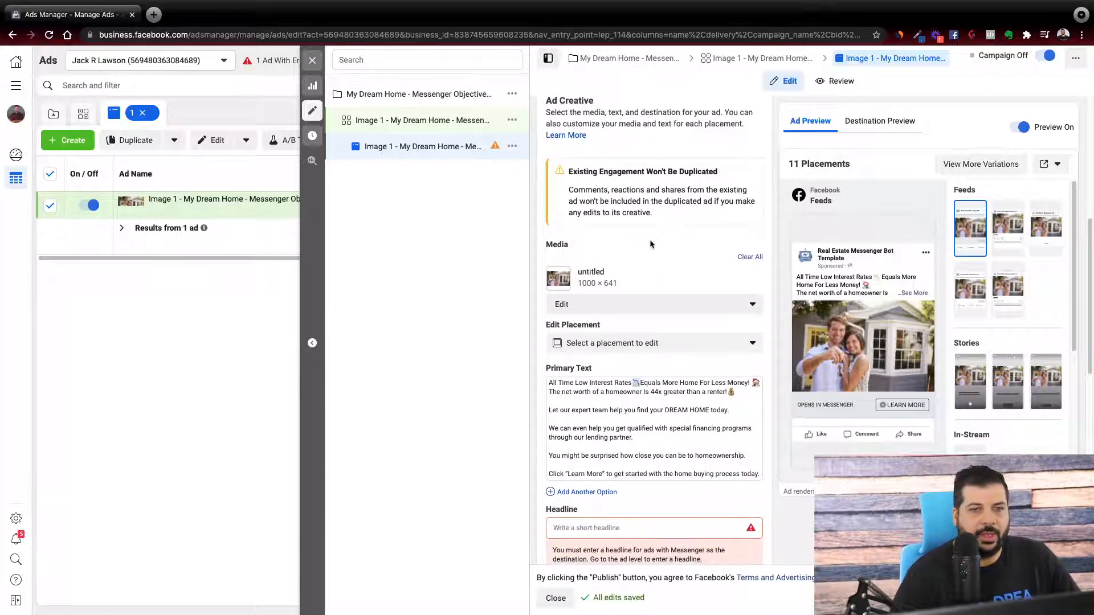
pyautogui.scroll(-1, 591, 259)
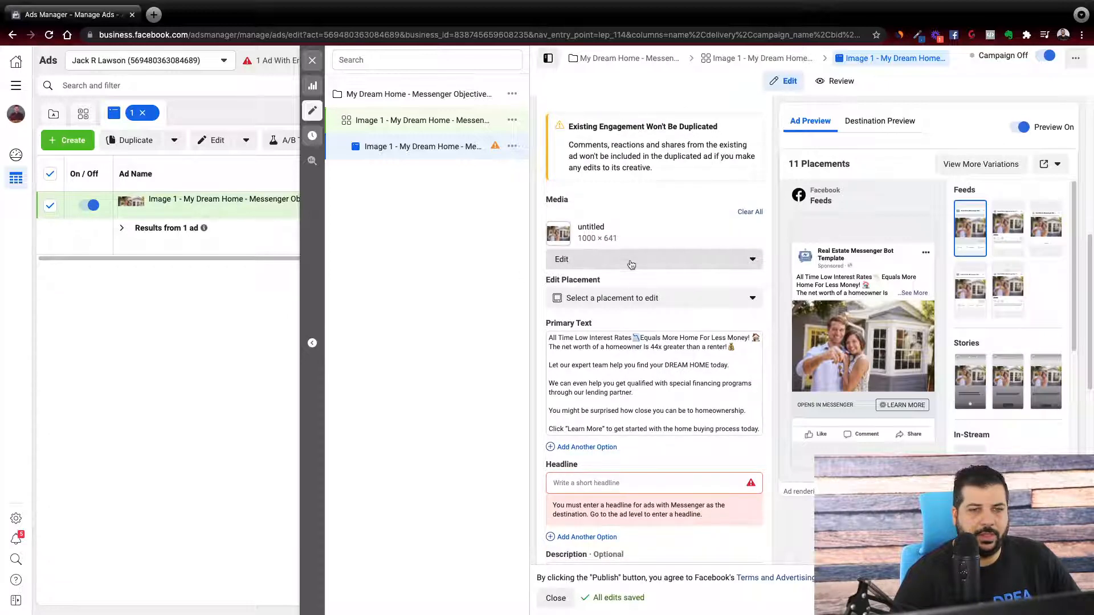
pyautogui.click(587, 261)
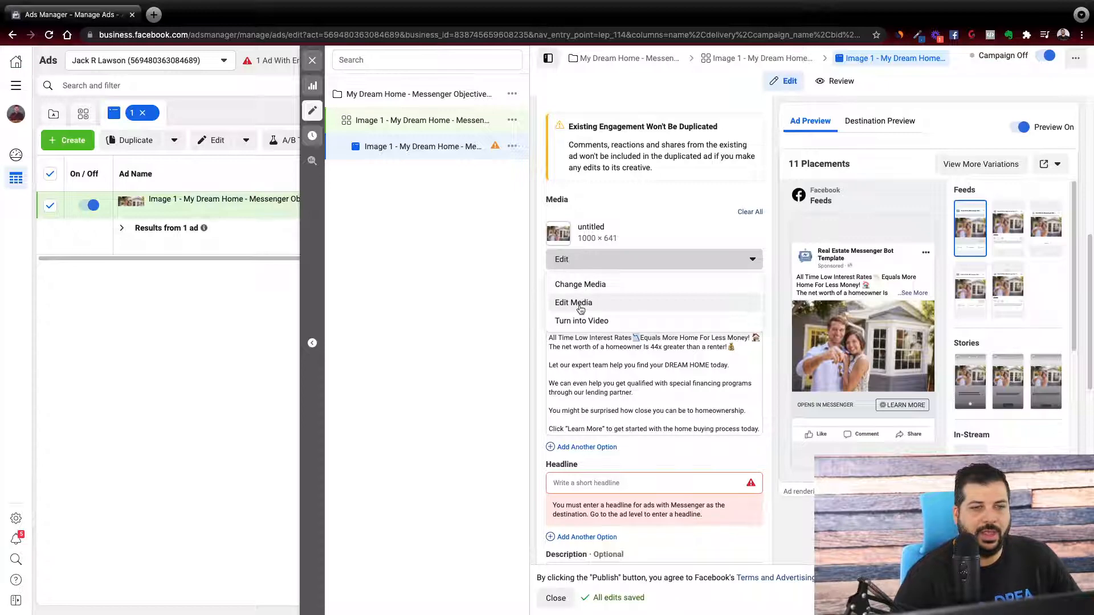
pyautogui.click(673, 222)
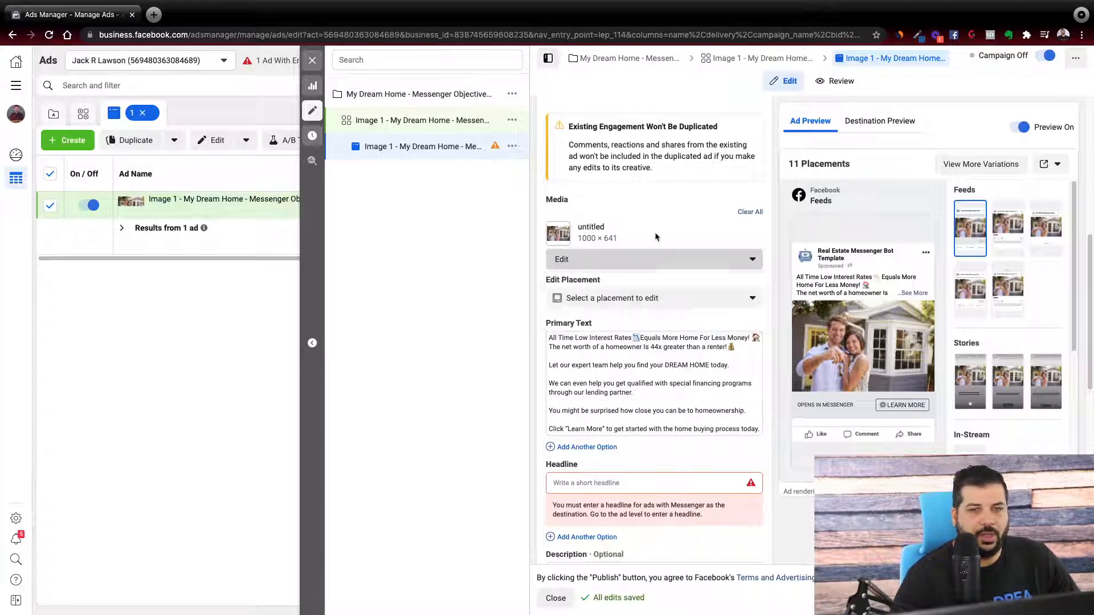
pyautogui.click(636, 388)
pyautogui.hotkey('ctrl', 'a')
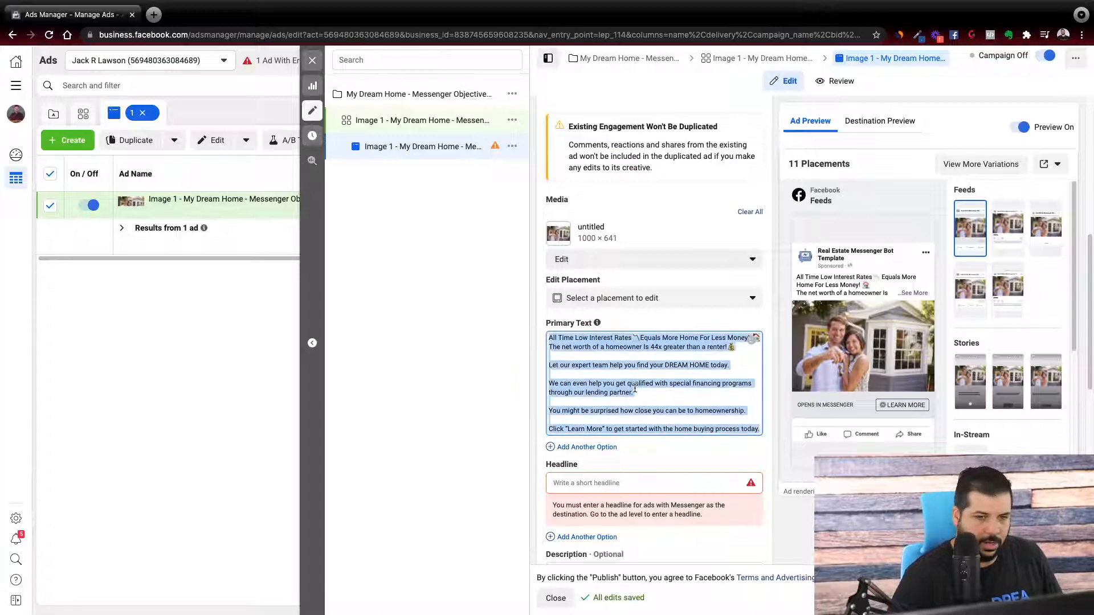
# Clear the ad's current media and start adding a new image.
pyautogui.click(749, 213)
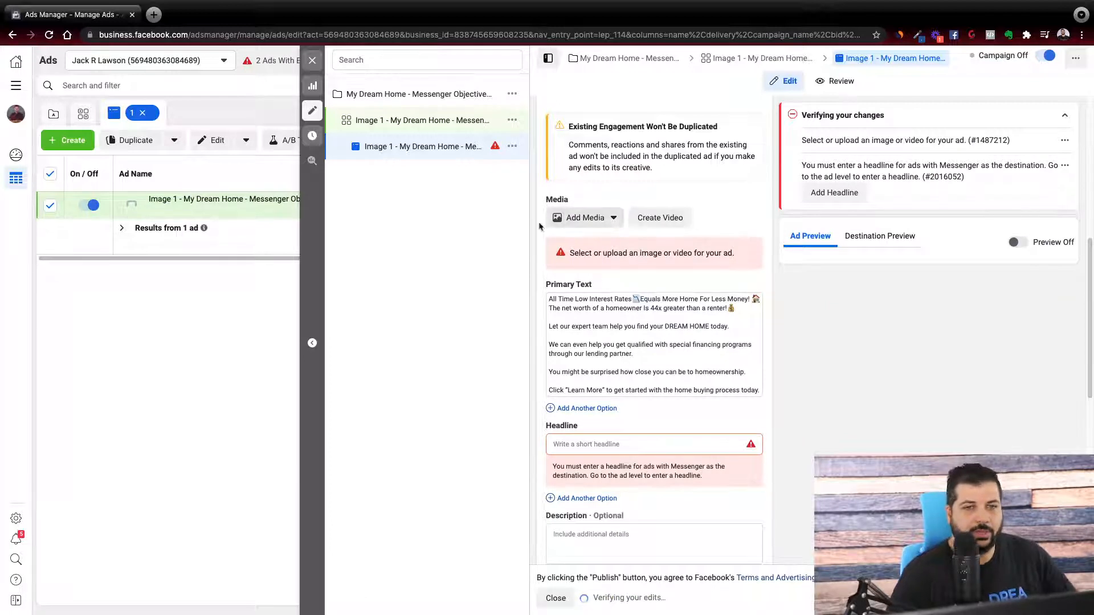
pyautogui.click(585, 220)
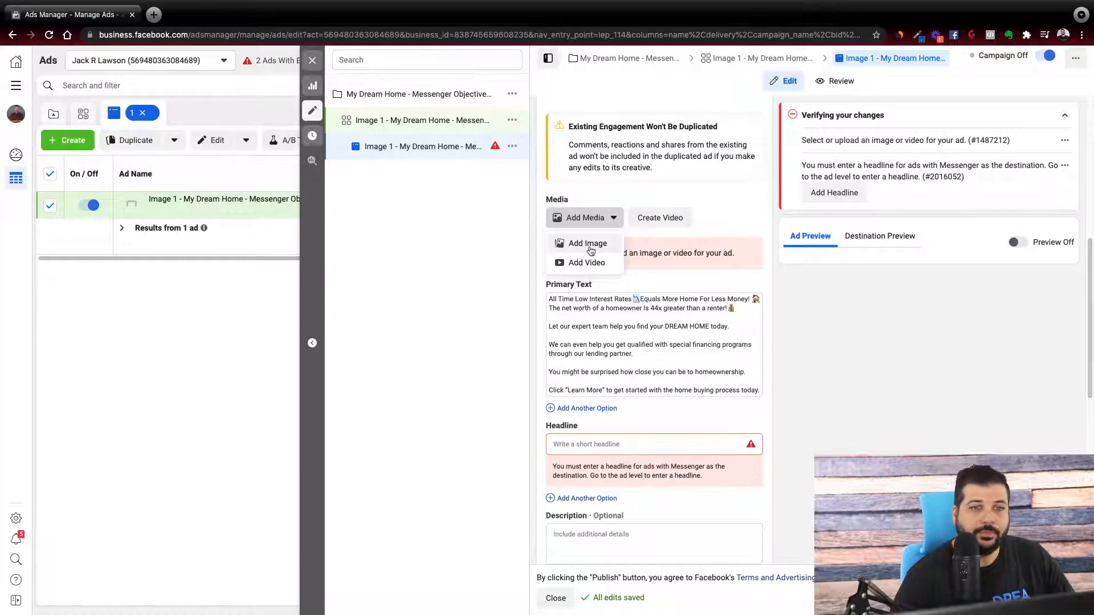
pyautogui.click(591, 250)
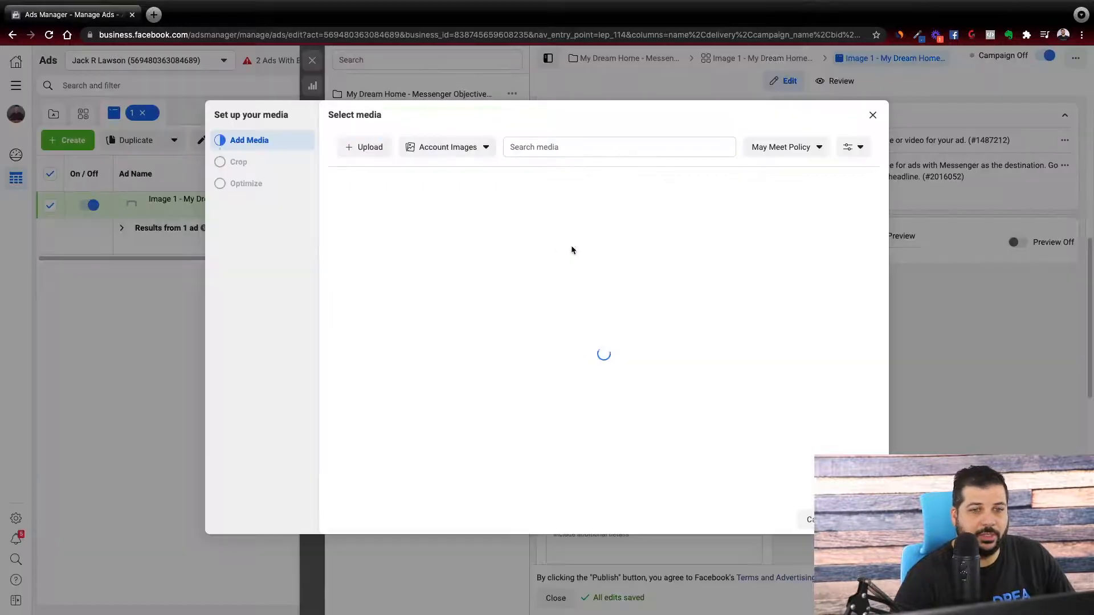
# Search the stock photos for "home buyer" and use the 1000 × 568 photo of a couple shaking hands as the ad image.
pyautogui.click(466, 149)
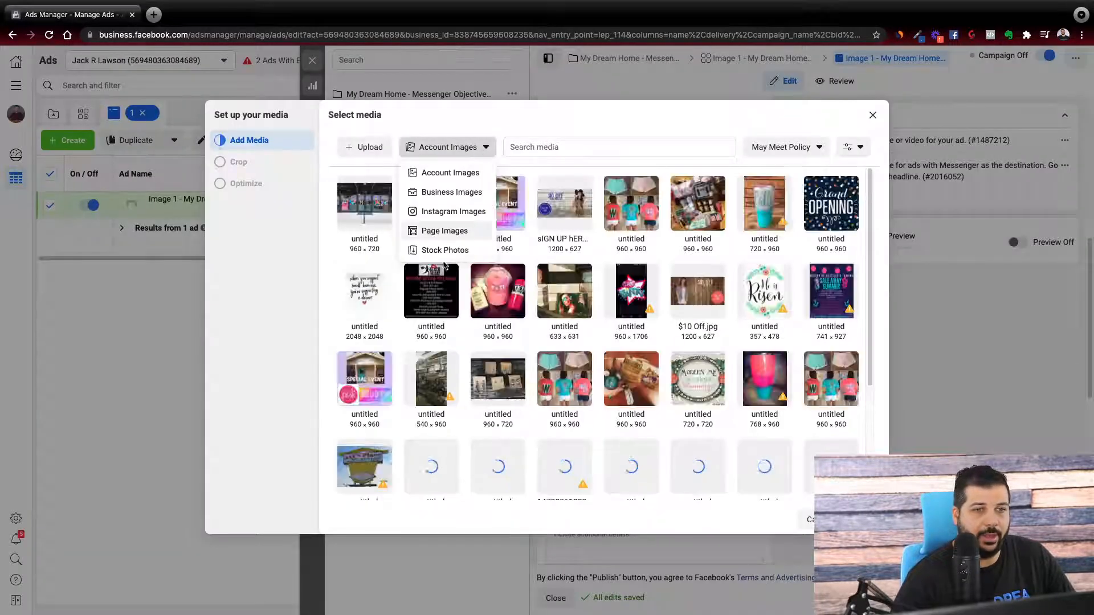
pyautogui.click(447, 250)
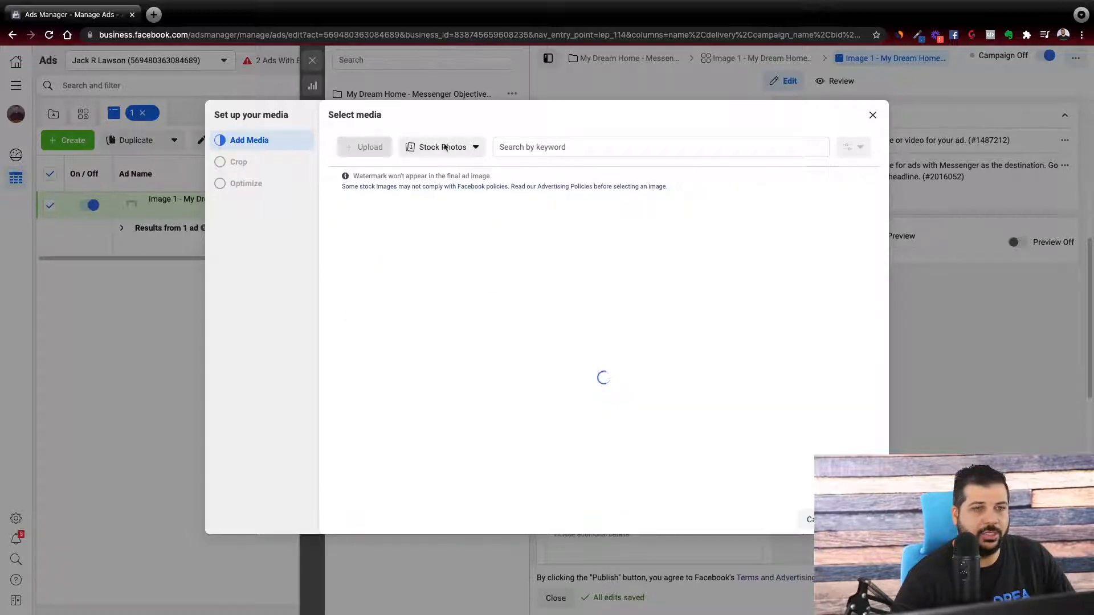
pyautogui.click(545, 149)
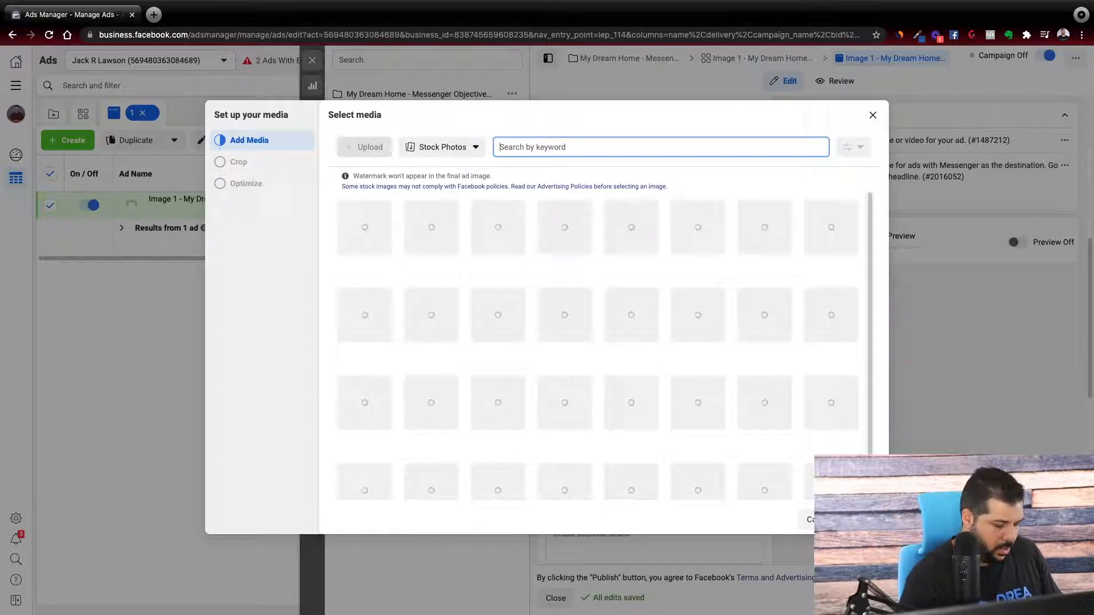
pyautogui.write('home buyer')
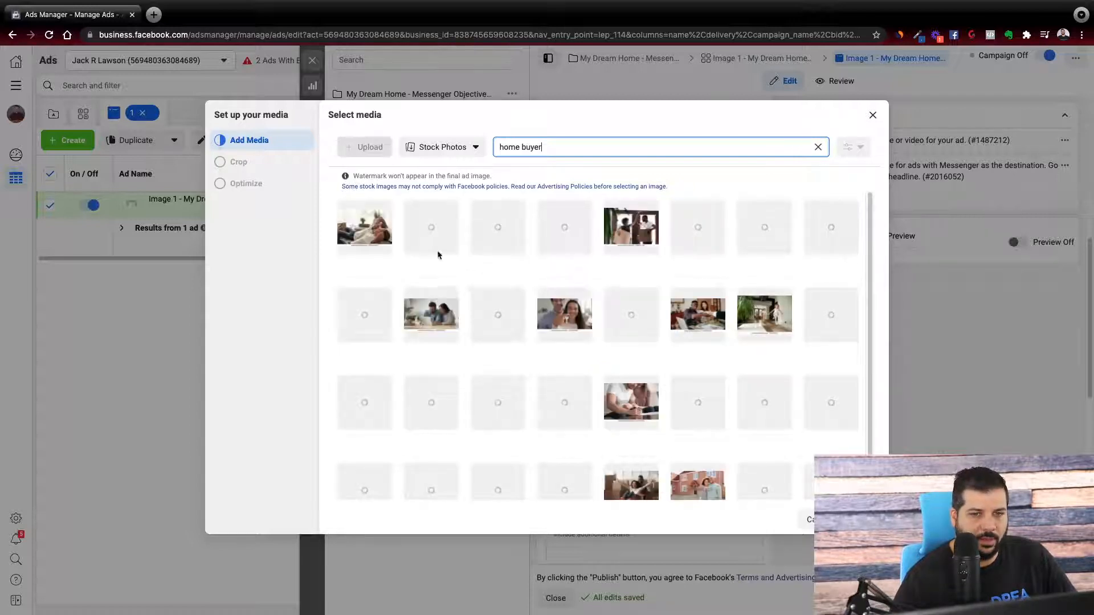
pyautogui.click(690, 317)
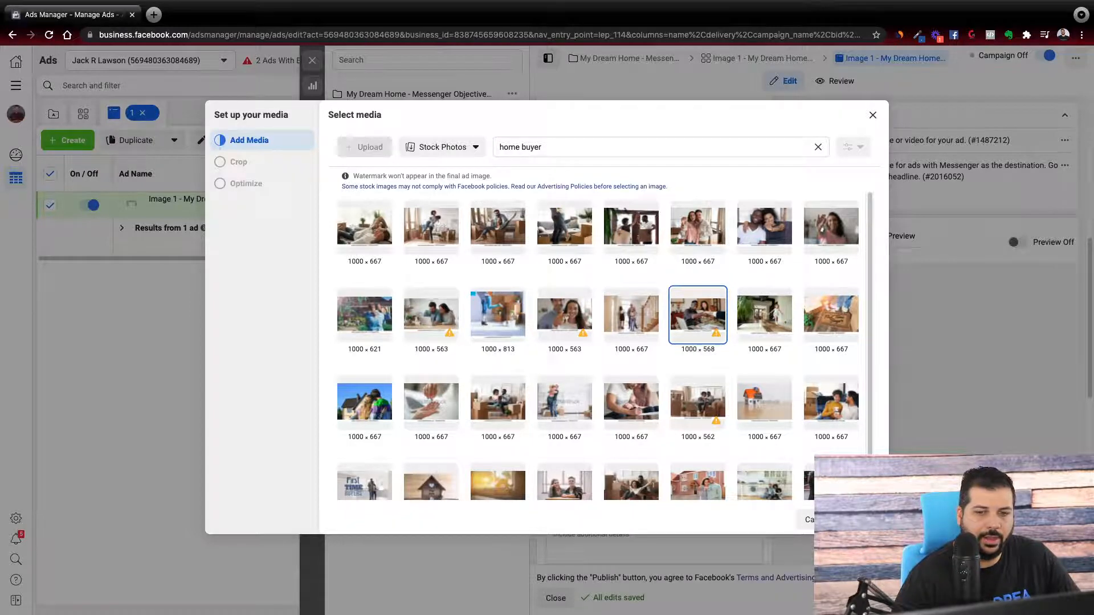
pyautogui.click(861, 519)
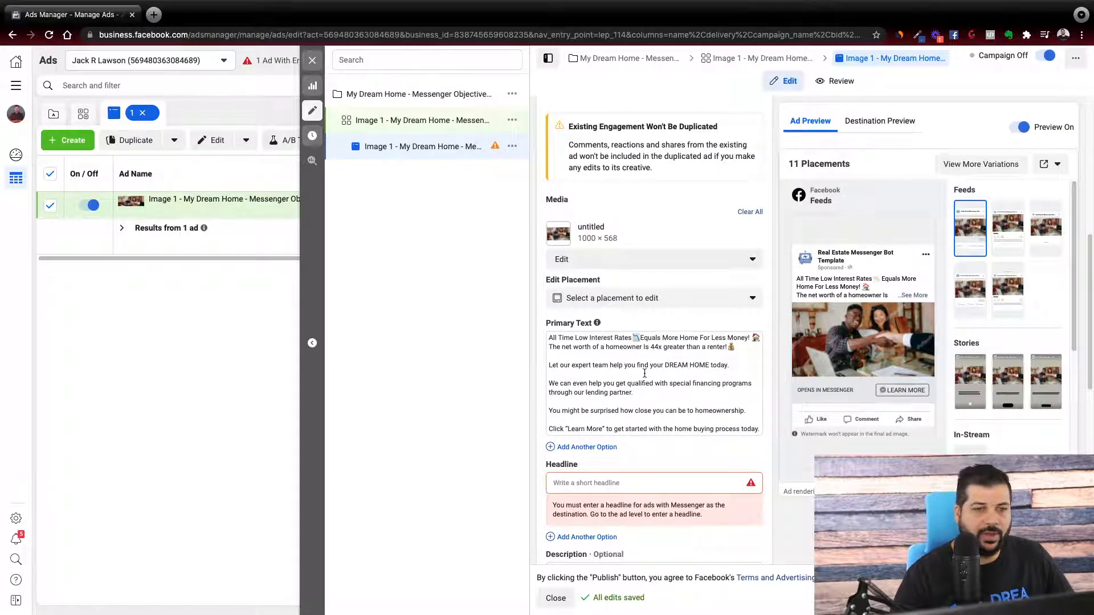
# Check the placement groups and single placements offered for placement-specific editing, leaving none selected.
pyautogui.scroll(-1, 644, 368)
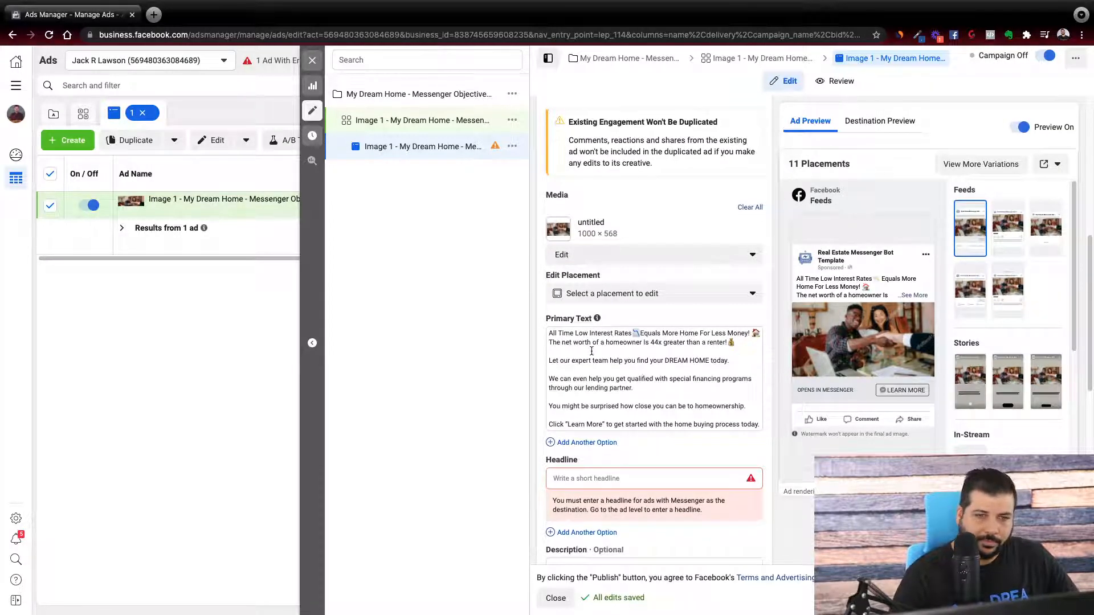
pyautogui.scroll(-1, 585, 367)
pyautogui.scroll(-1, 585, 367)
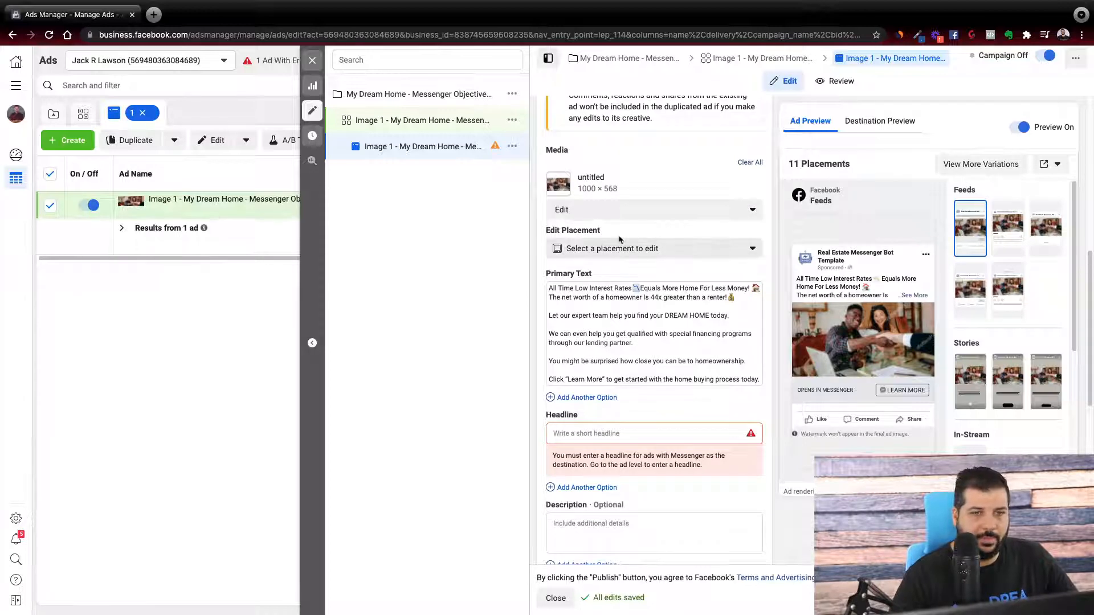
pyautogui.click(686, 256)
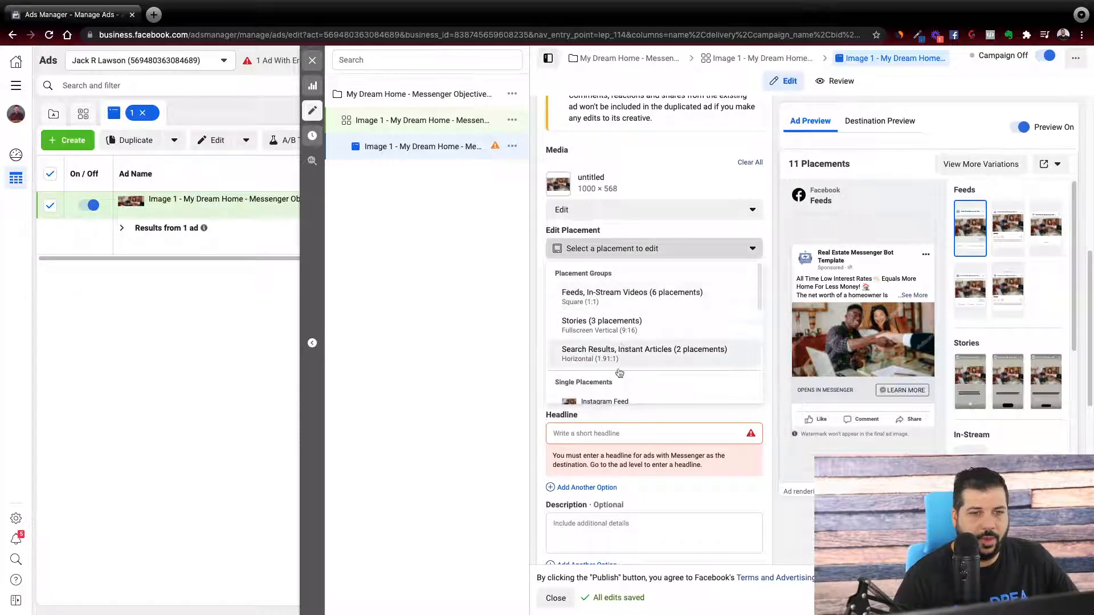
pyautogui.scroll(-1, 713, 349)
pyautogui.click(682, 250)
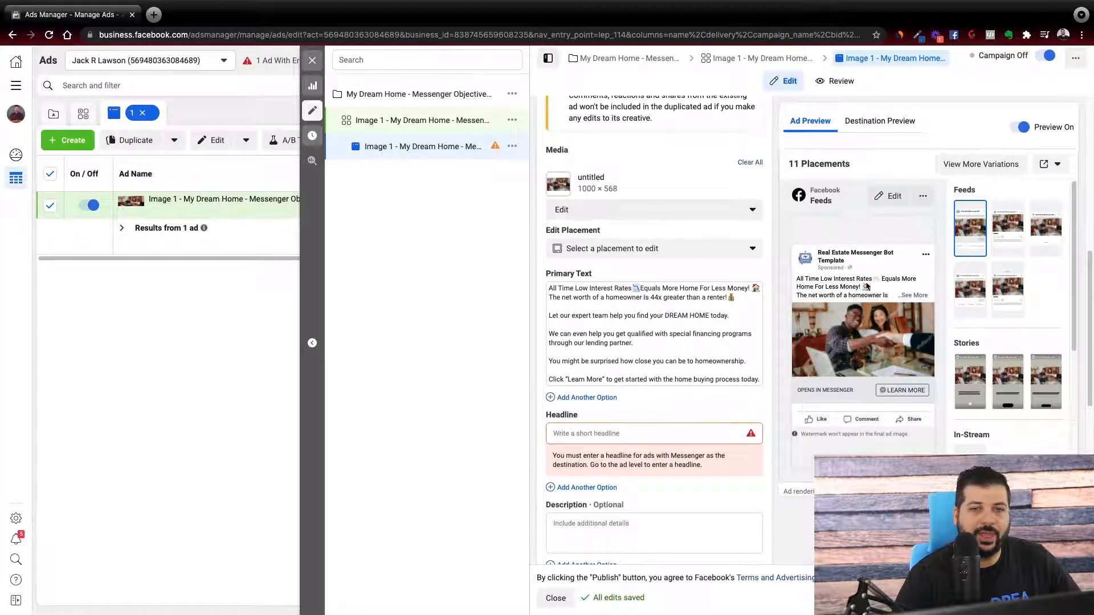
# Enter "Click to learn more" as the ad's headline.
pyautogui.scroll(-1, 601, 396)
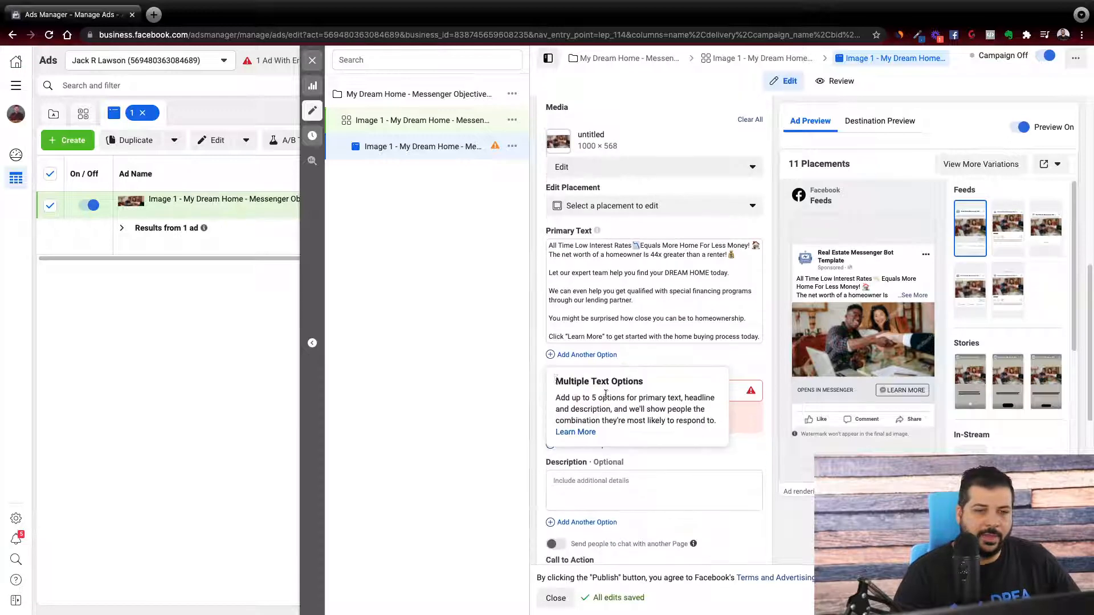
pyautogui.click(730, 392)
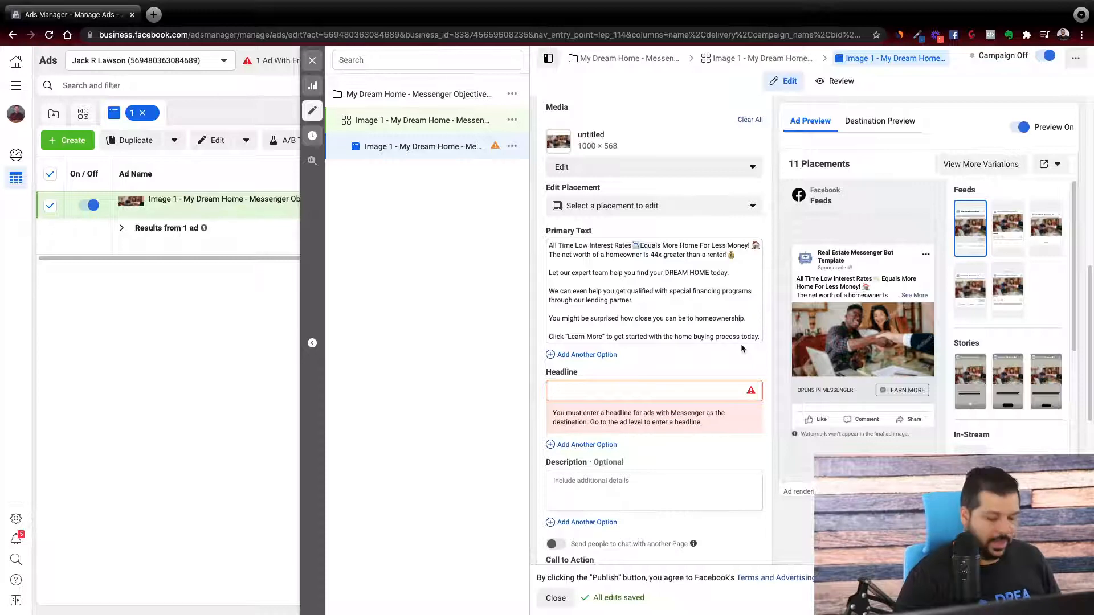
pyautogui.write('Click to learn more')
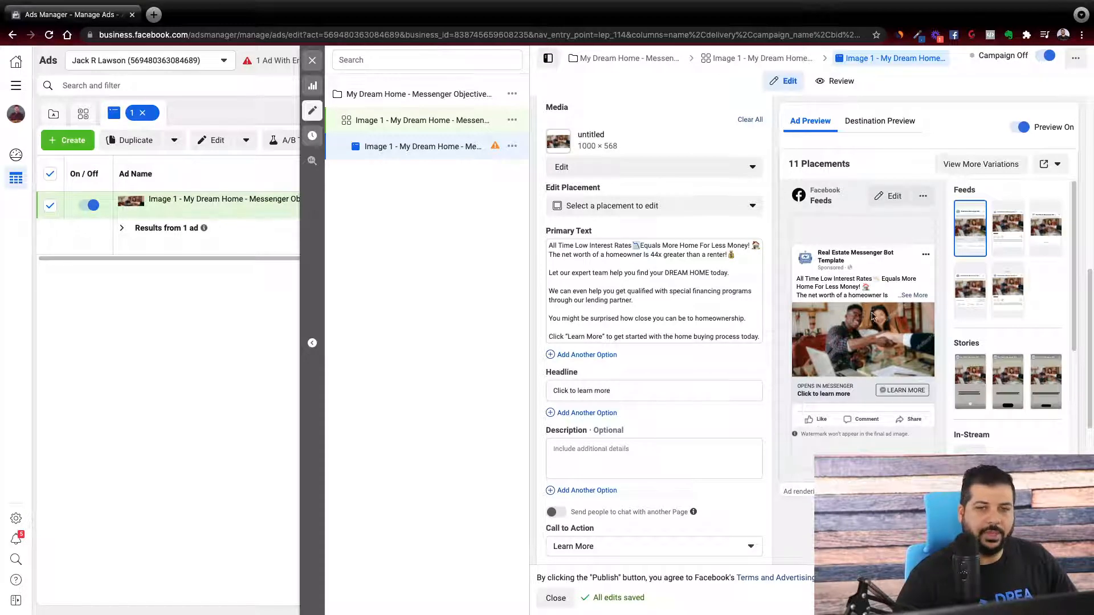
# Review the available call-to-action choices for the ad and keep Learn More.
pyautogui.scroll(-3, 632, 349)
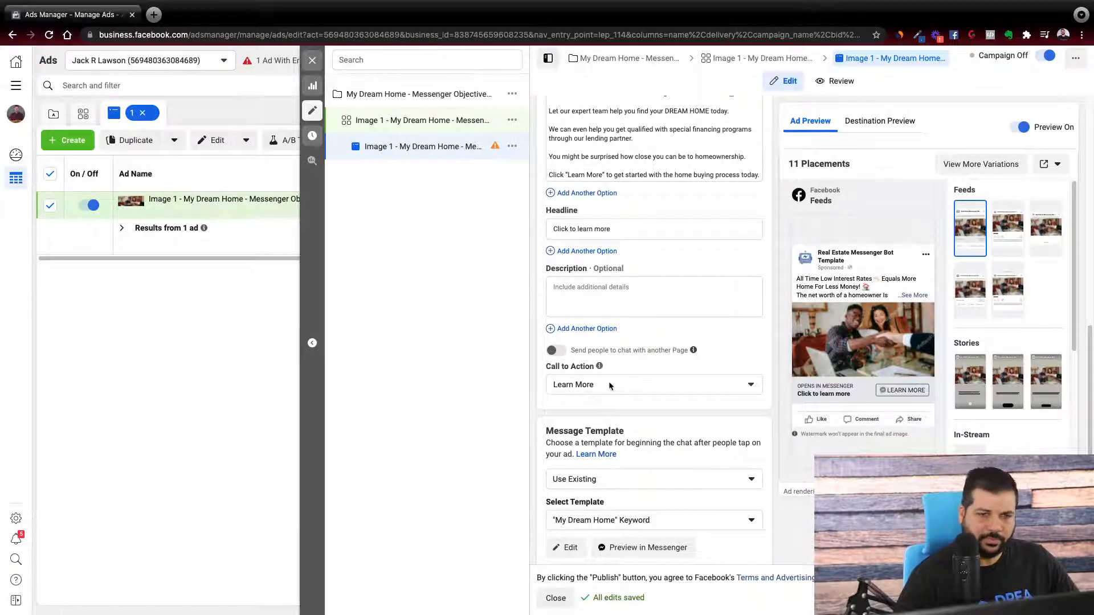
pyautogui.scroll(-1, 604, 397)
pyautogui.scroll(-1, 603, 396)
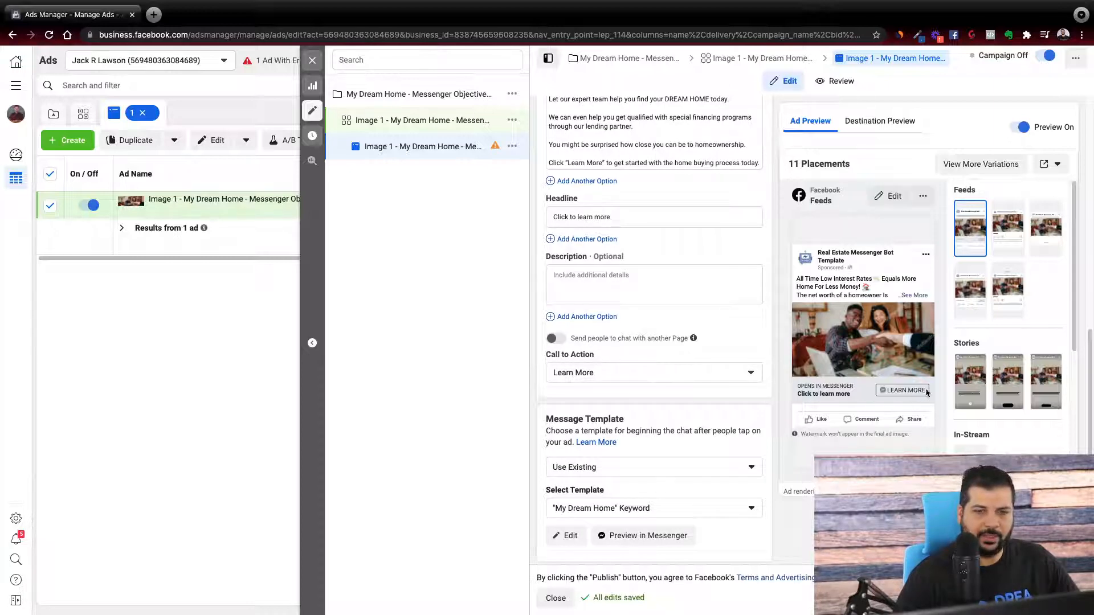
pyautogui.click(612, 376)
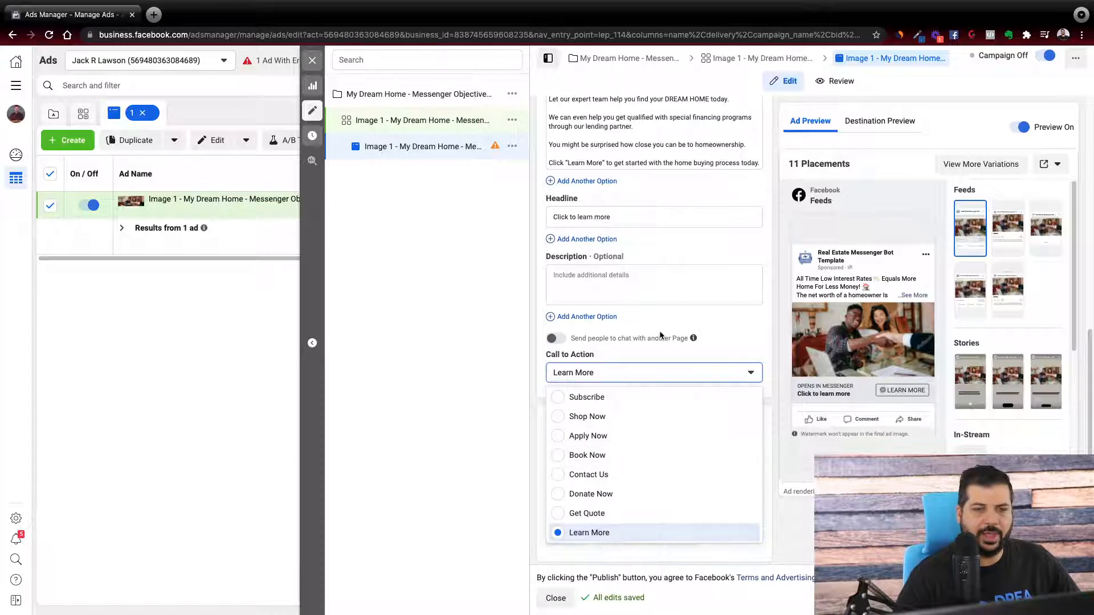
pyautogui.click(647, 202)
pyautogui.scroll(2, 644, 205)
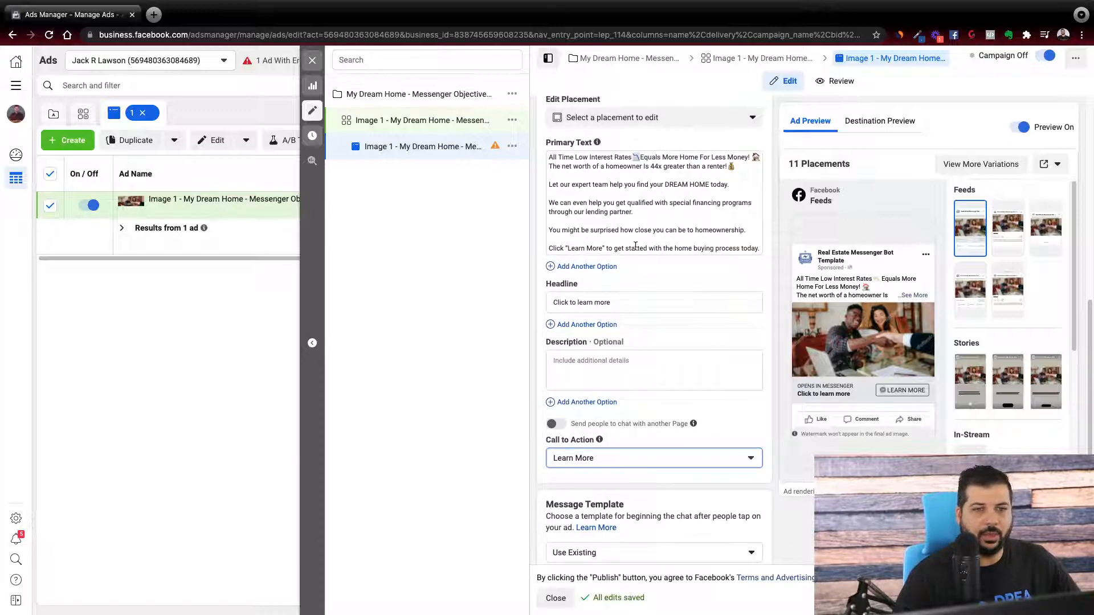
pyautogui.click(597, 461)
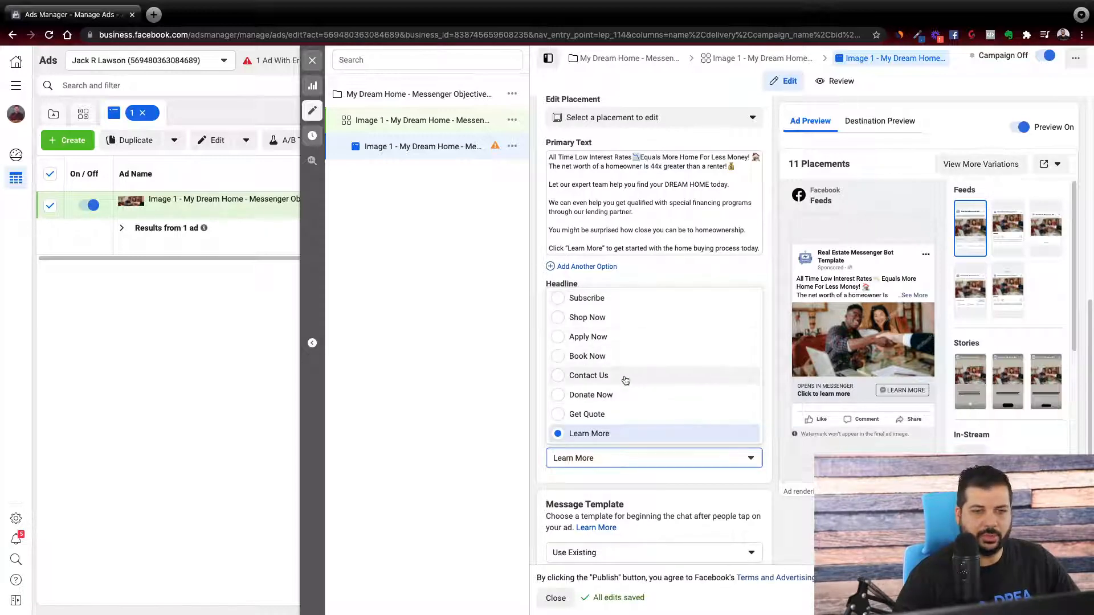
pyautogui.scroll(1, 616, 398)
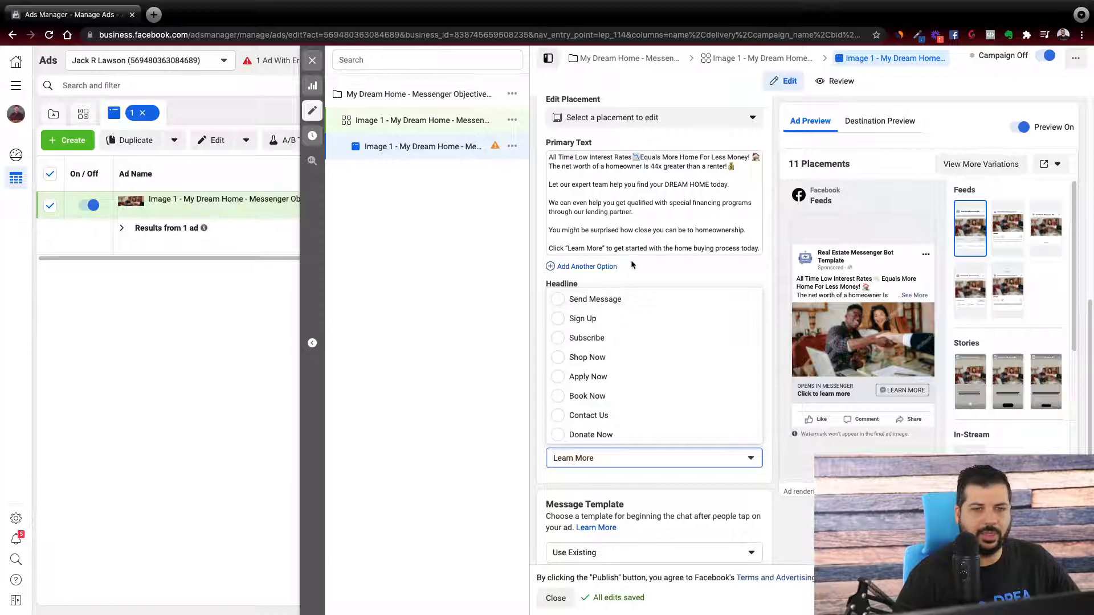
pyautogui.click(587, 247)
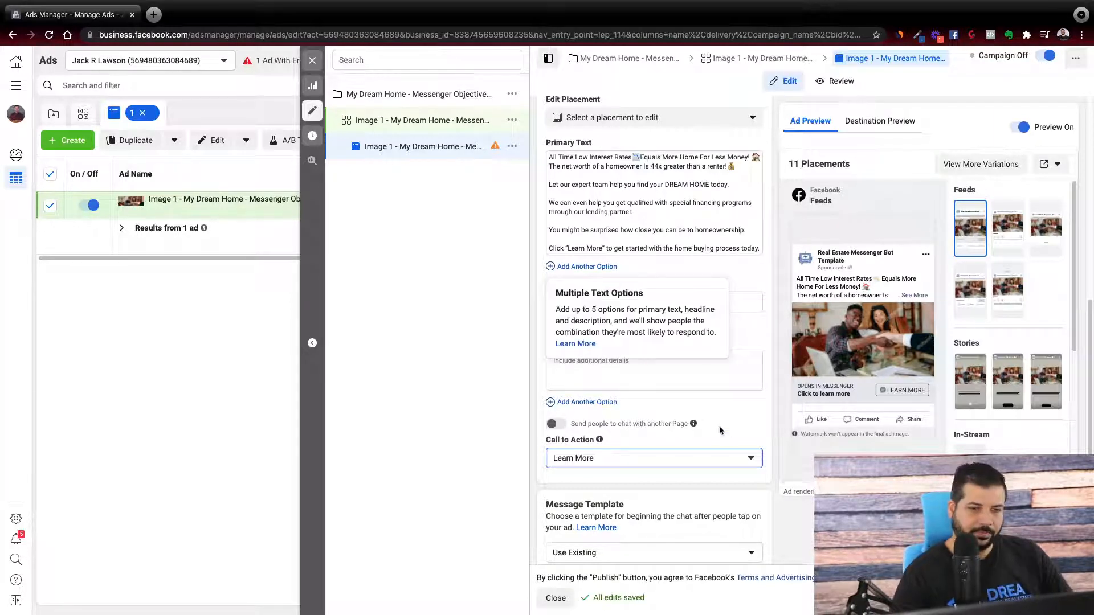
# Open the "My Dream Home" Keyword message template, examine its greeting and quick reply settings, and close it without changes.
pyautogui.scroll(-3, 721, 430)
pyautogui.scroll(-3, 754, 447)
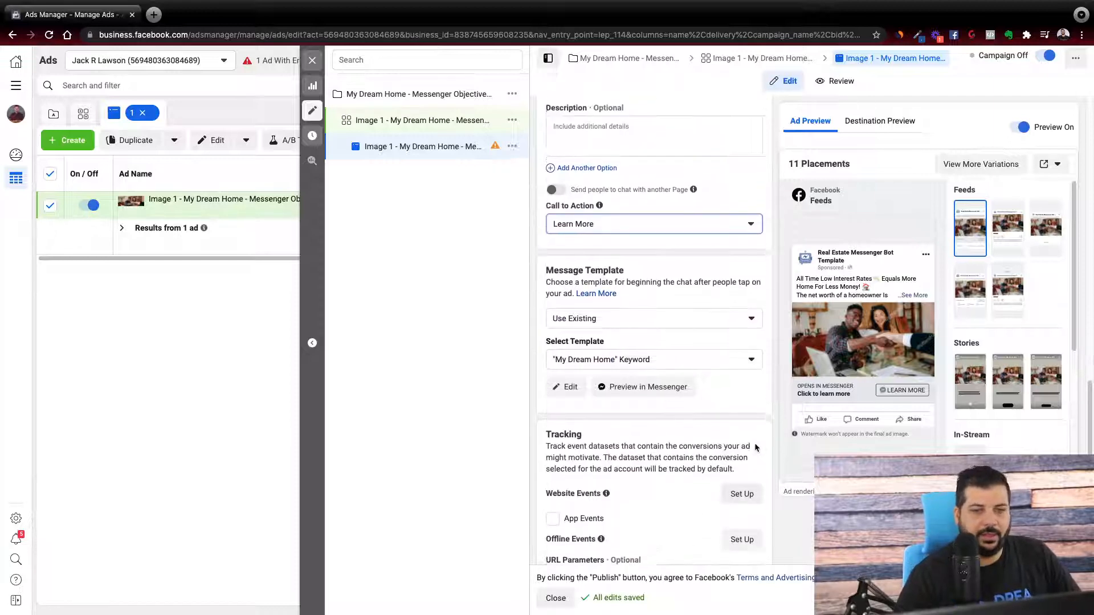
pyautogui.scroll(3, 750, 440)
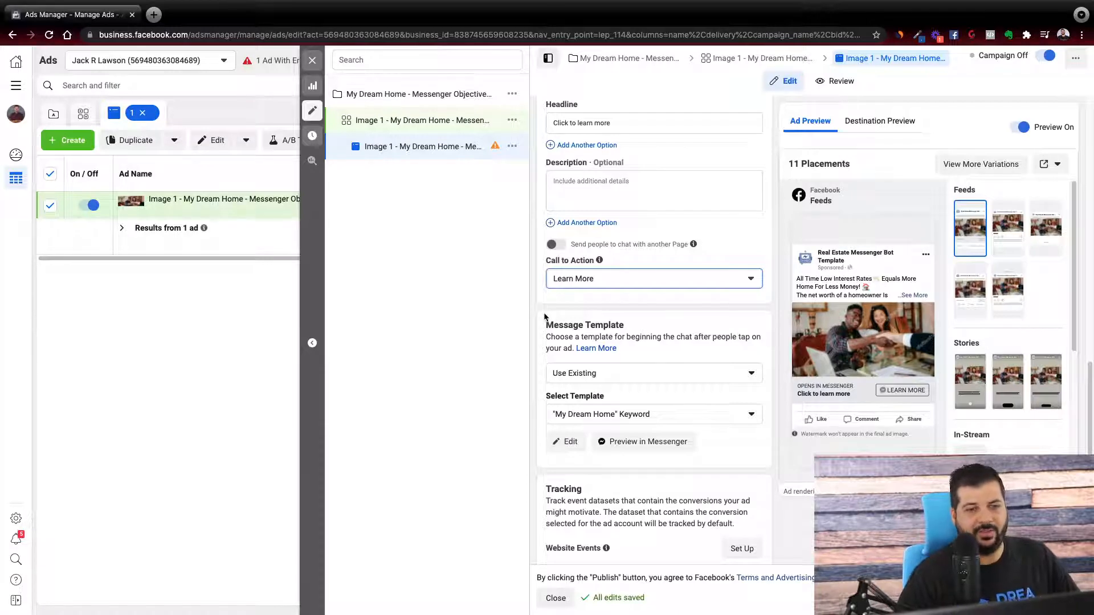
pyautogui.moveTo(547, 325); pyautogui.dragTo(671, 325)
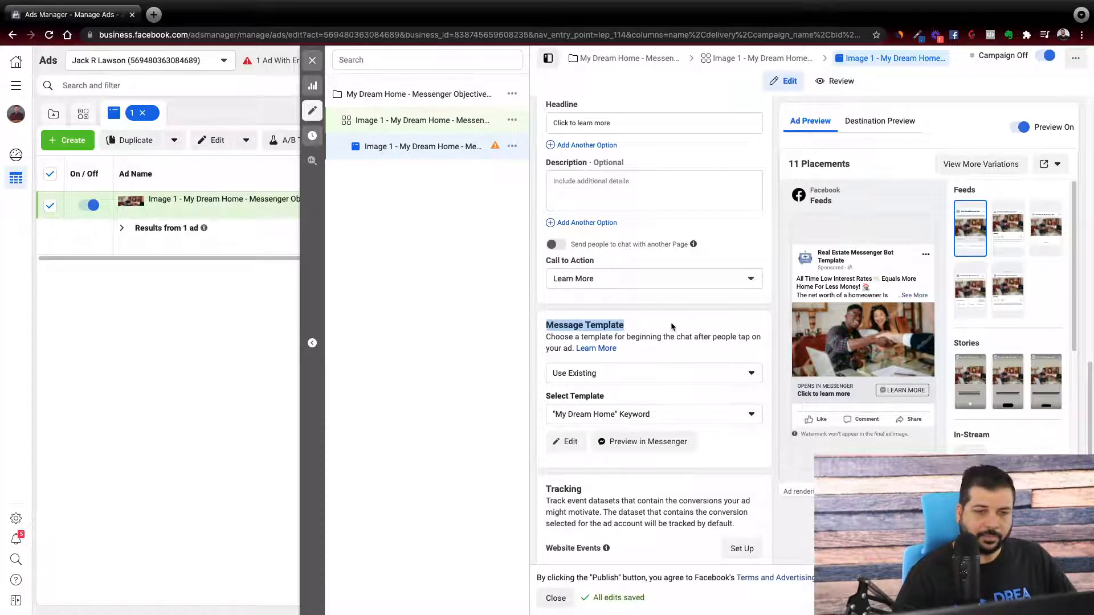
pyautogui.click(672, 324)
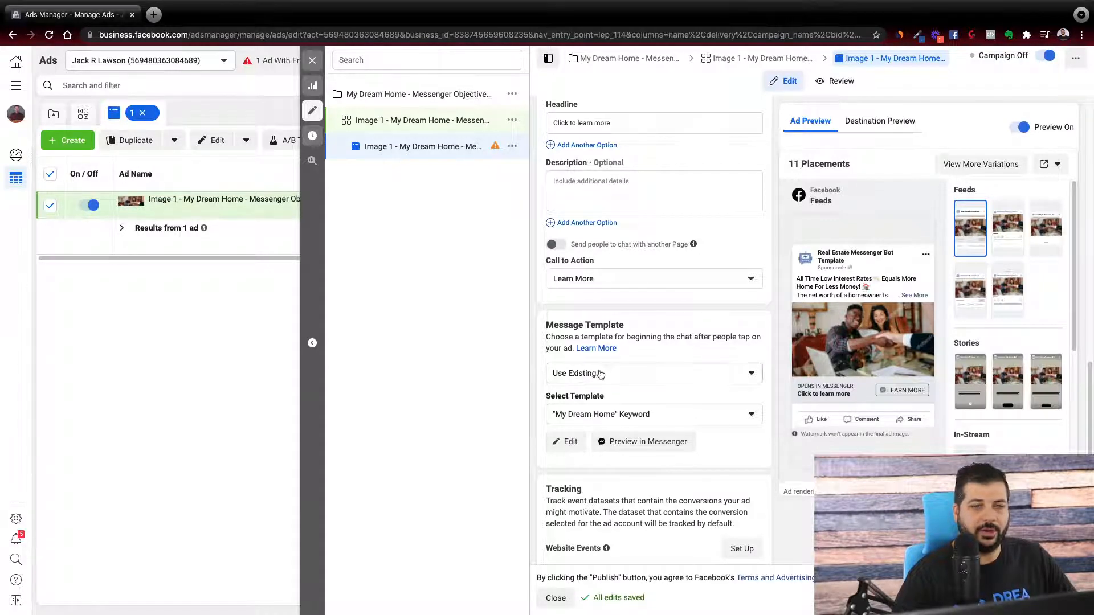
pyautogui.click(566, 442)
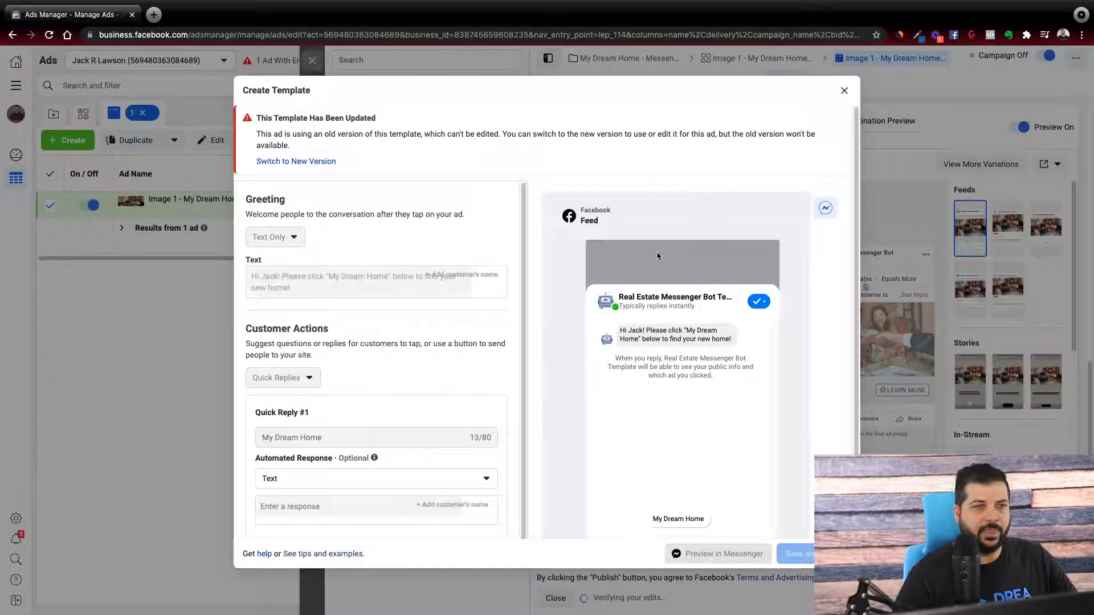
pyautogui.scroll(-1, 708, 348)
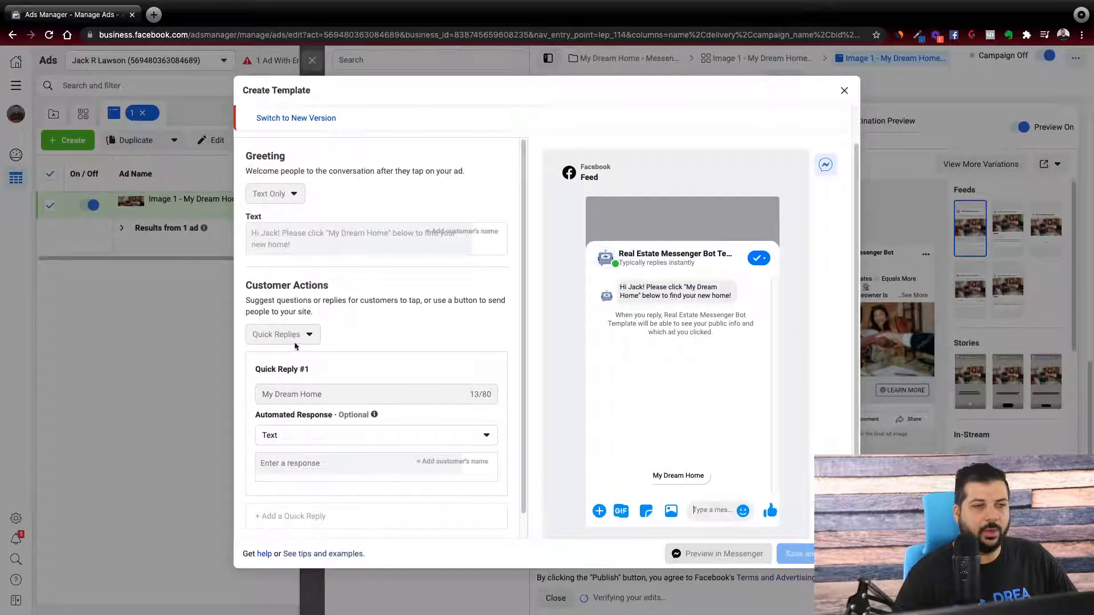
pyautogui.scroll(-1, 419, 324)
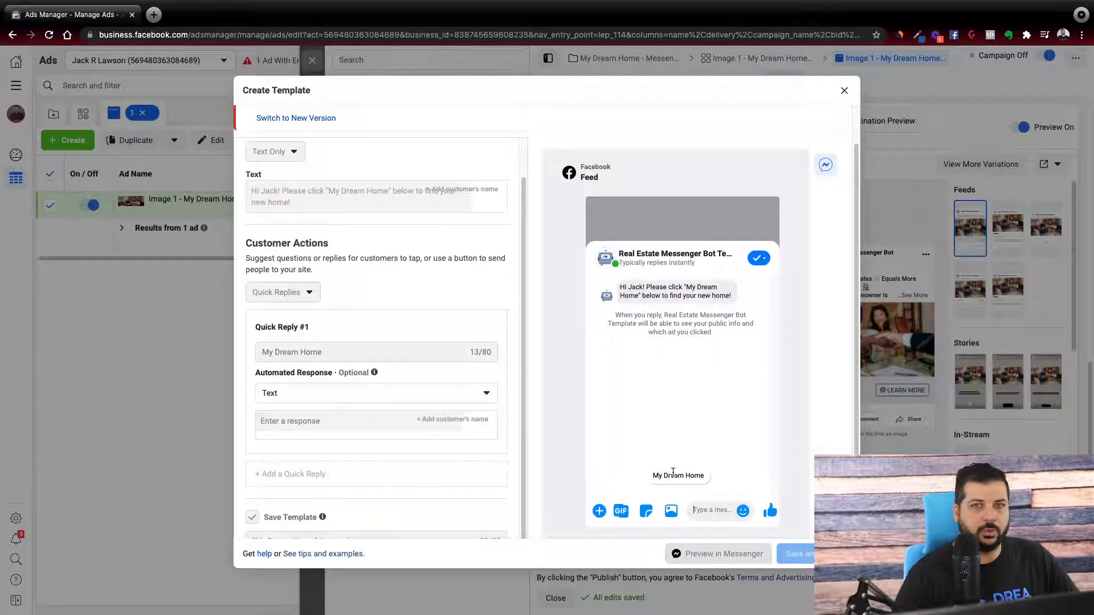
pyautogui.click(845, 92)
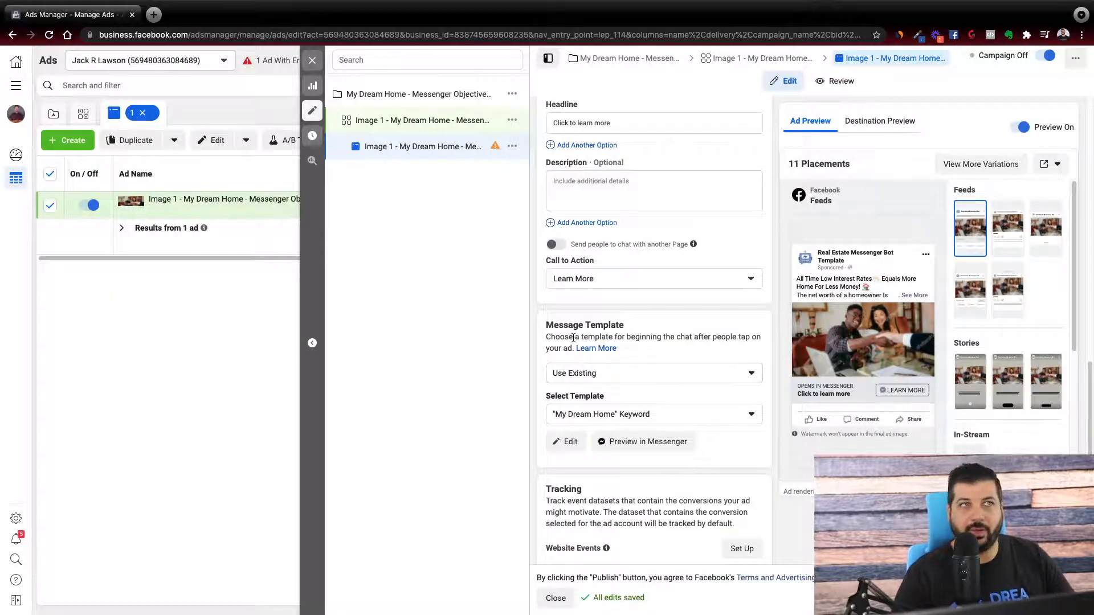
# Review the ad's tracking options, including website events, app events, offline events and URL parameters.
pyautogui.scroll(-2, 618, 362)
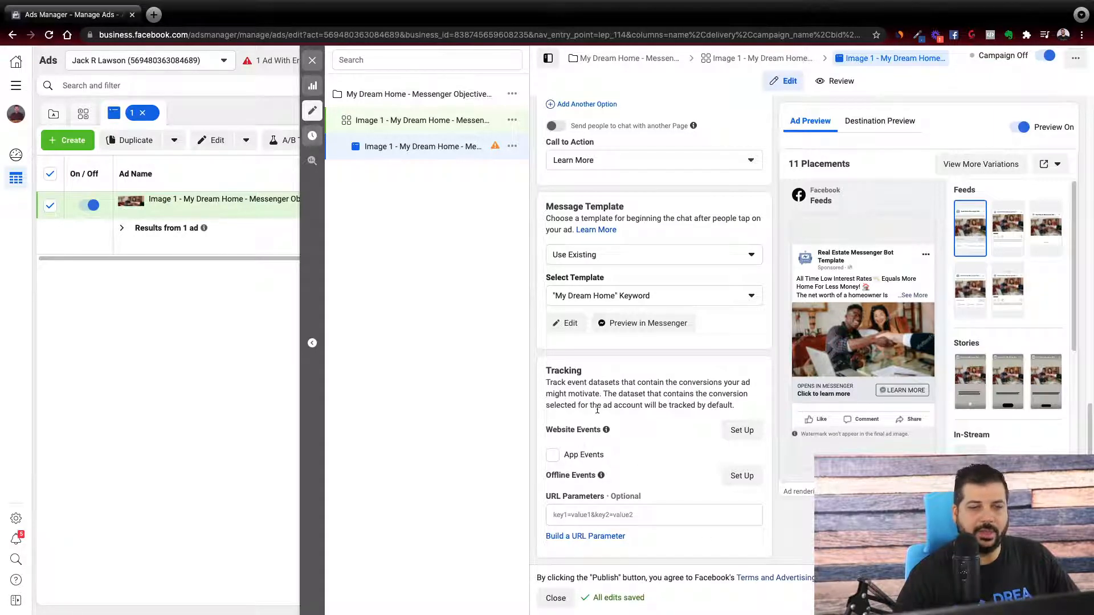
pyautogui.scroll(1, 651, 405)
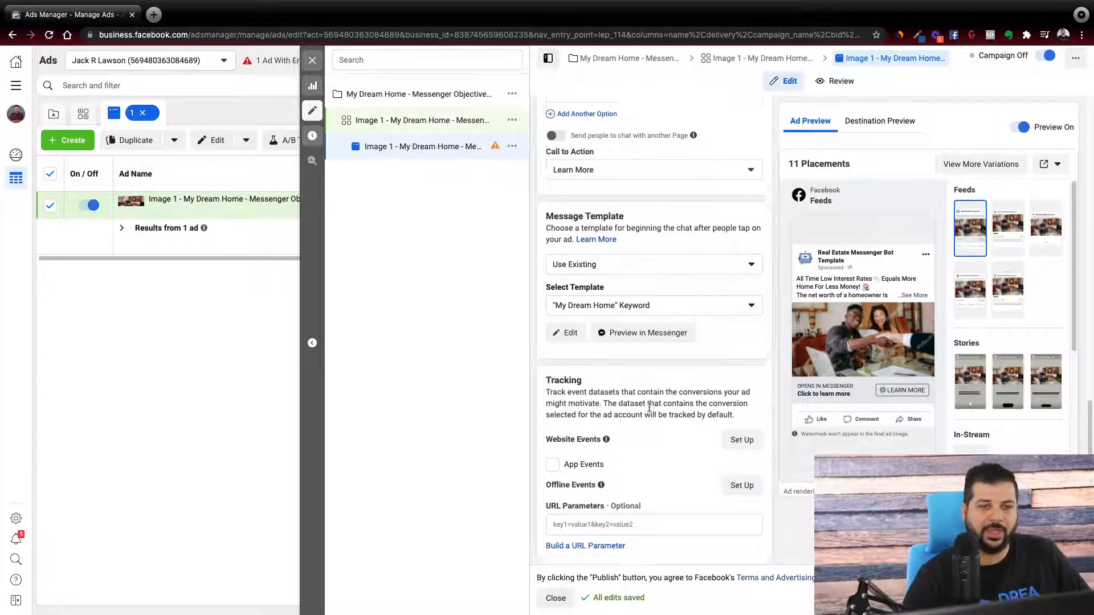
pyautogui.scroll(-1, 649, 405)
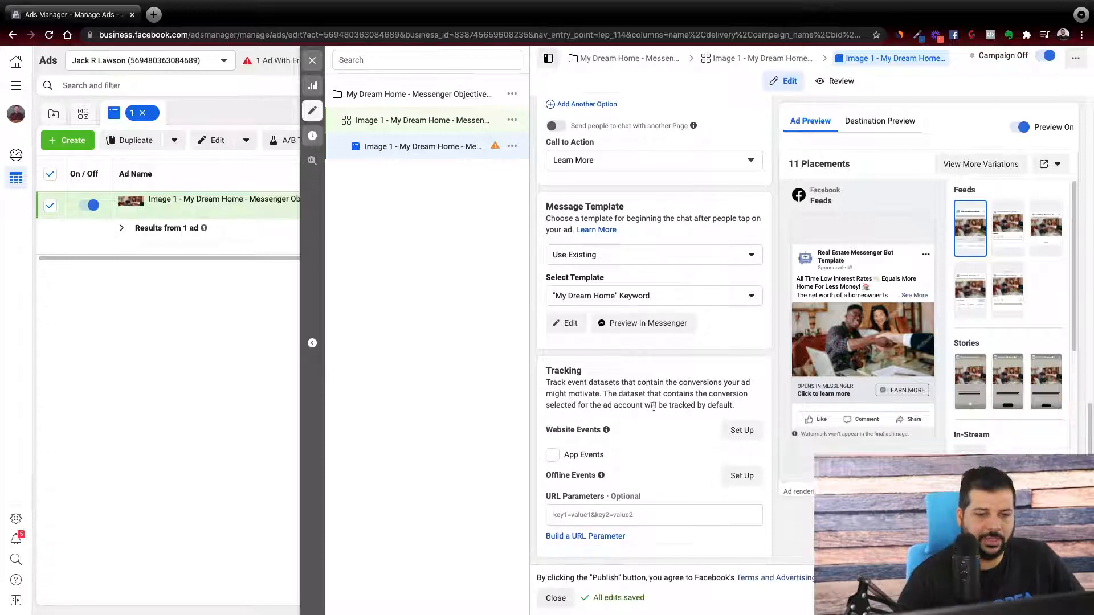
pyautogui.scroll(3, 645, 410)
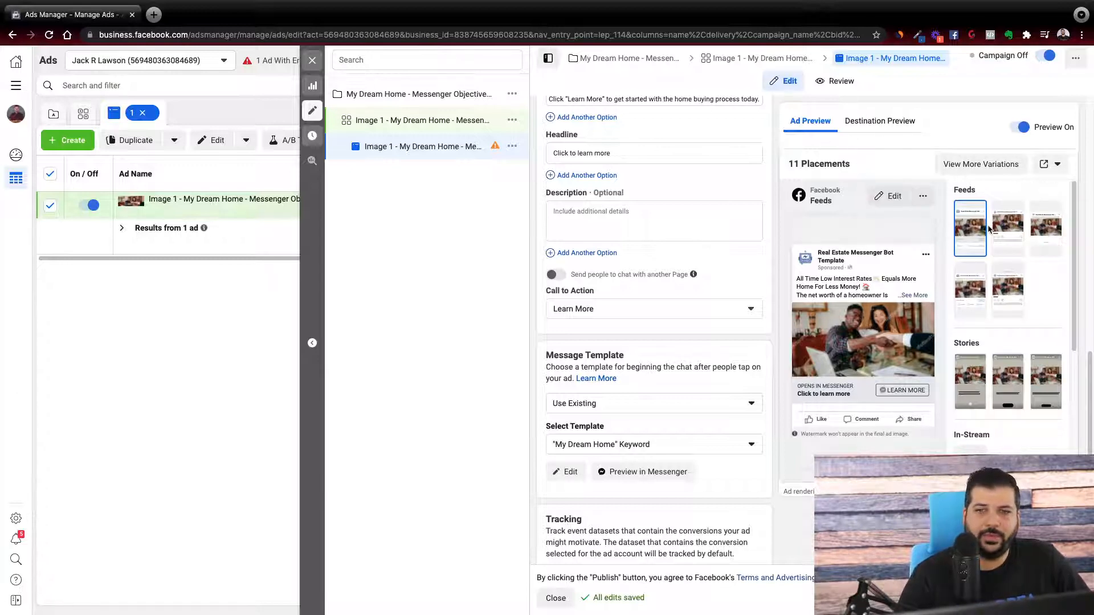
# Preview the ad in the Instagram Feed, Facebook Marketplace, Facebook Video Feeds and Instagram Explore placements.
pyautogui.click(1011, 220)
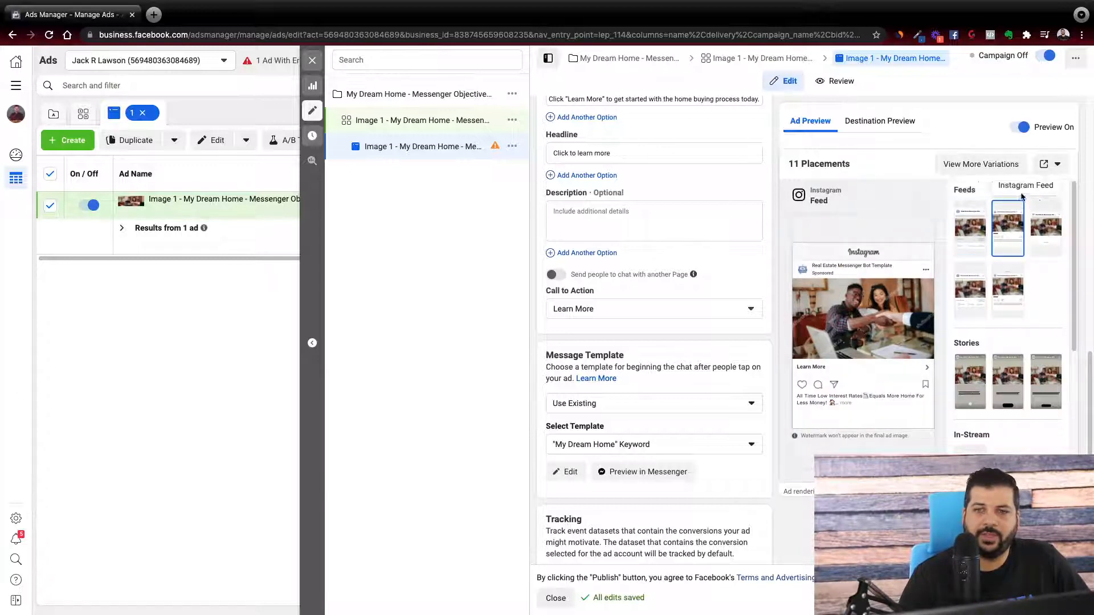
pyautogui.click(1054, 223)
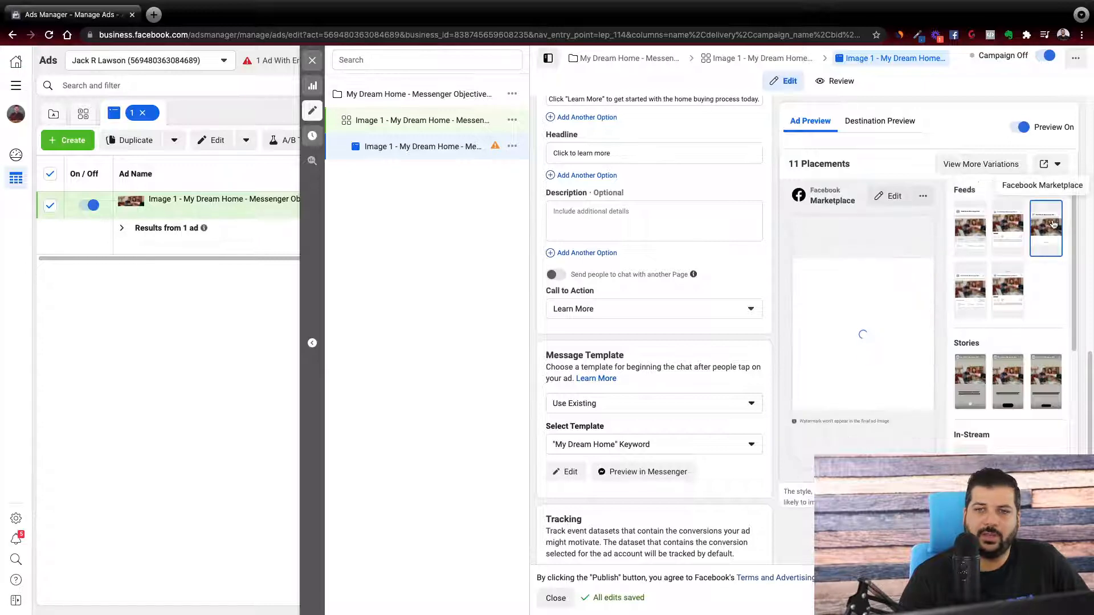
pyautogui.click(971, 296)
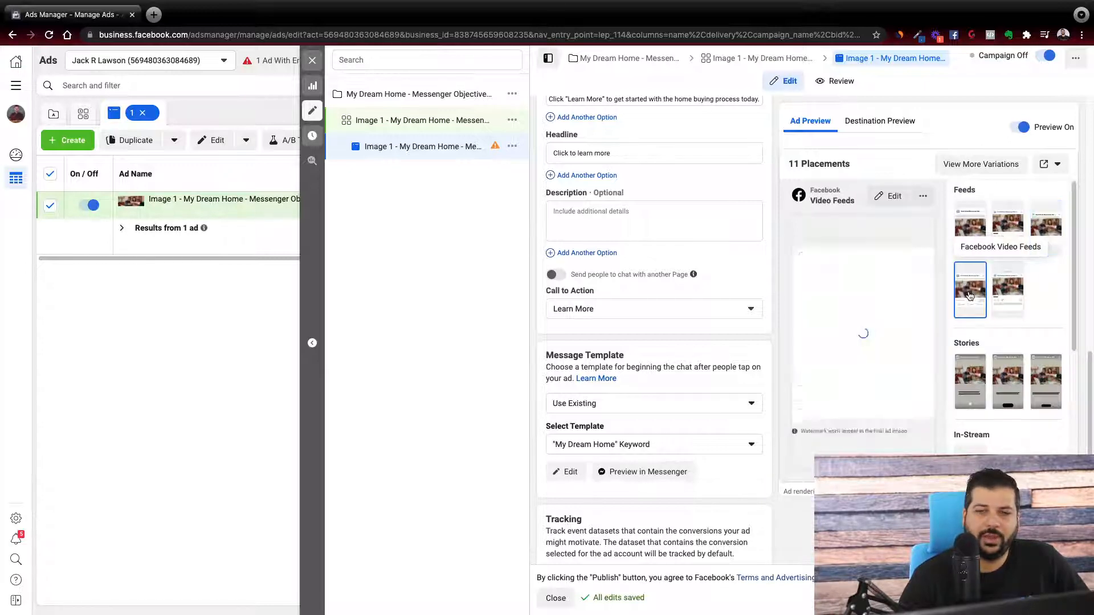
pyautogui.click(1009, 292)
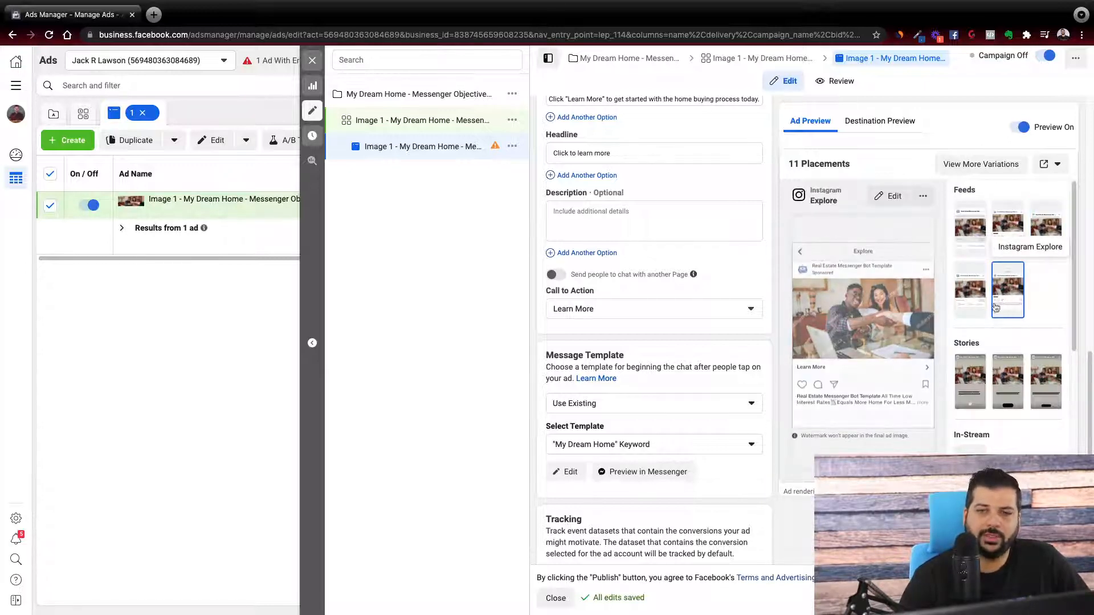
# Preview the ad in the Instagram Stories, Facebook Stories and Facebook In-Stream Videos placements.
pyautogui.scroll(-2, 974, 289)
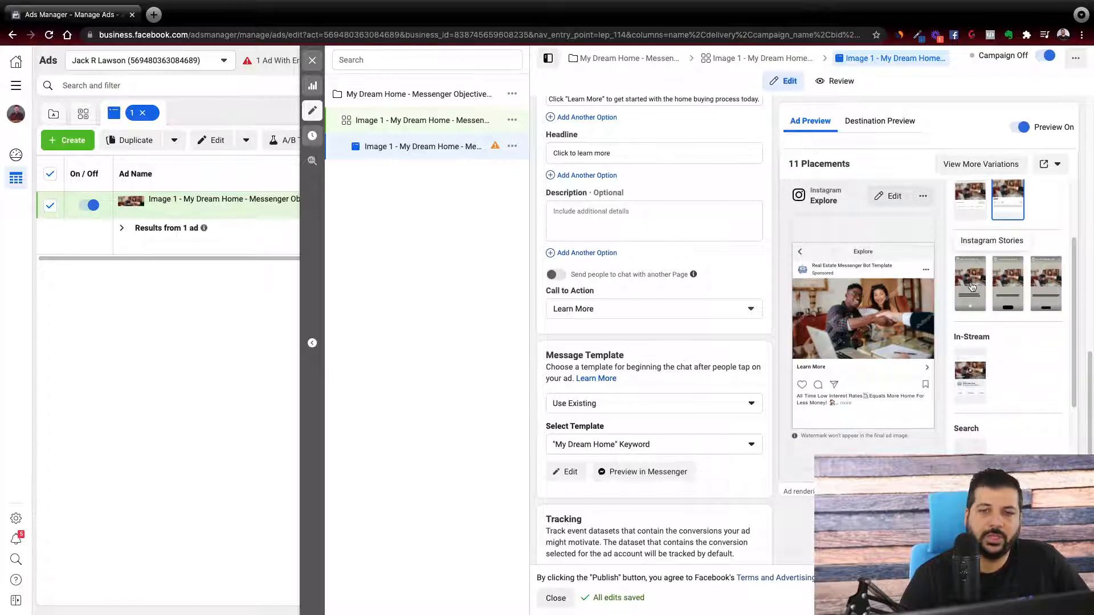
pyautogui.click(974, 289)
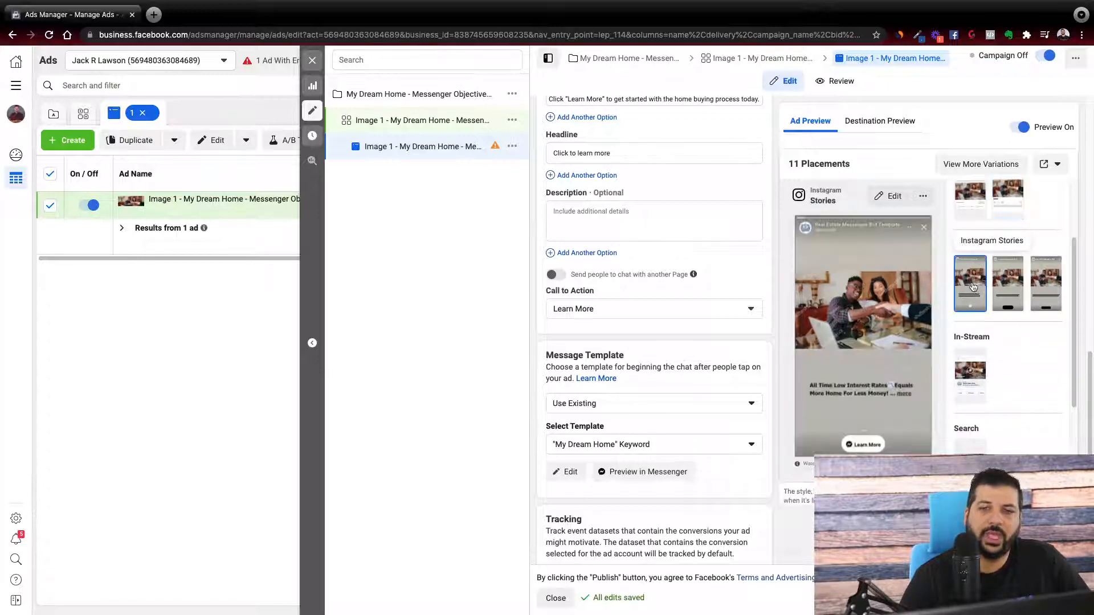
pyautogui.click(1009, 290)
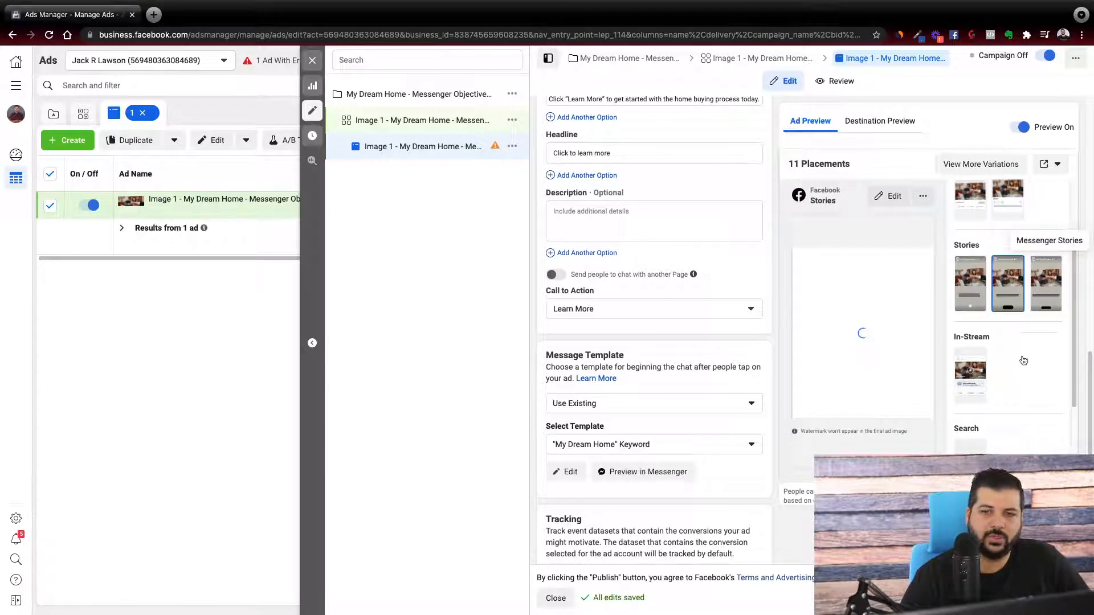
pyautogui.click(976, 376)
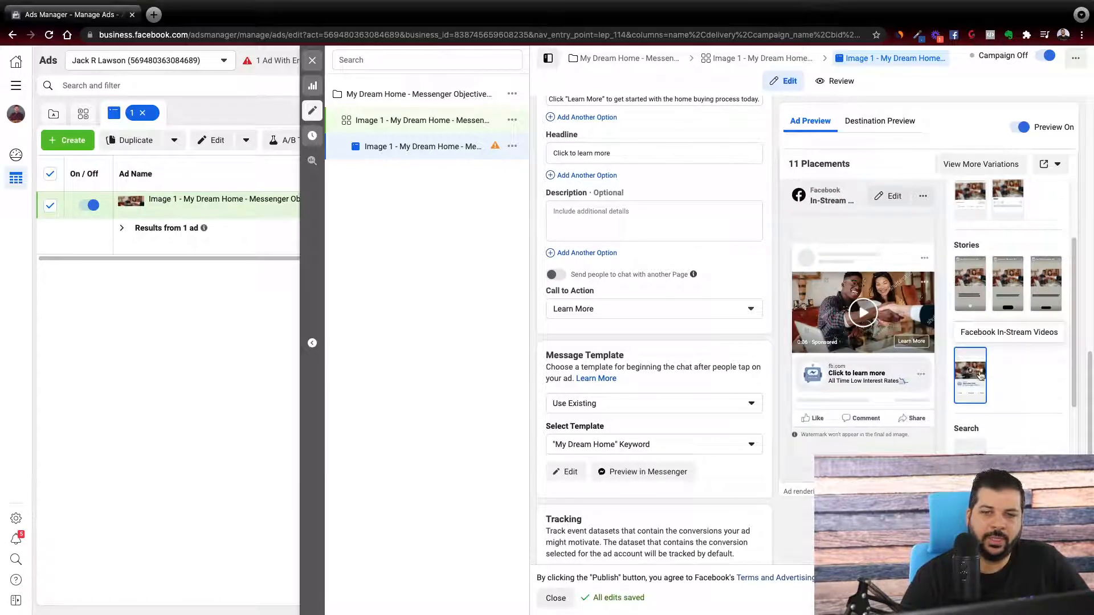
# Look through the remaining search and in-article placements in the ad preview list.
pyautogui.scroll(-3, 975, 377)
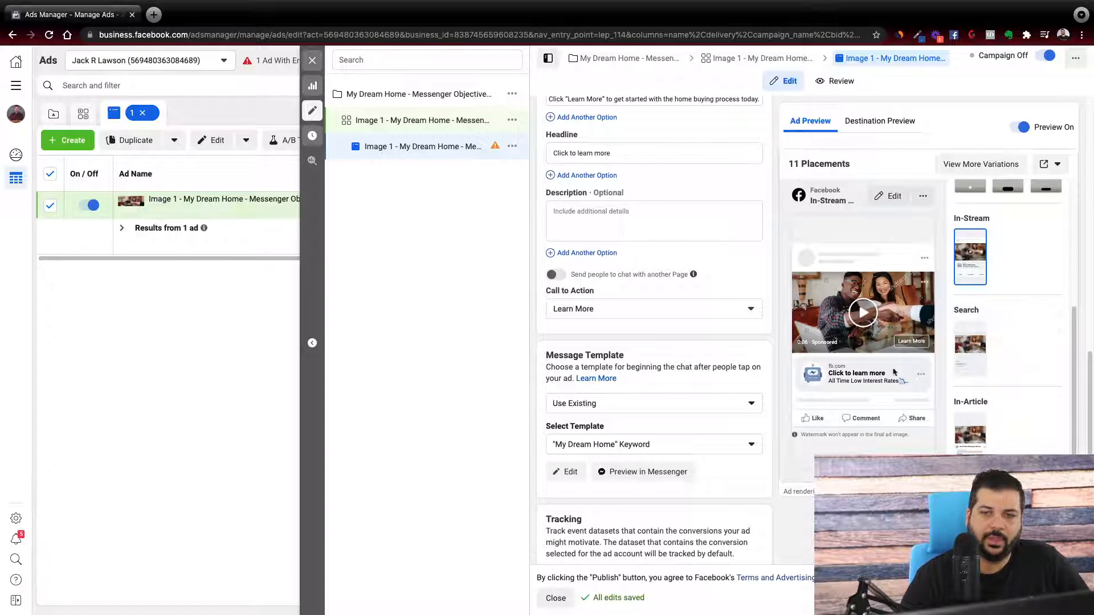
pyautogui.scroll(-2, 973, 450)
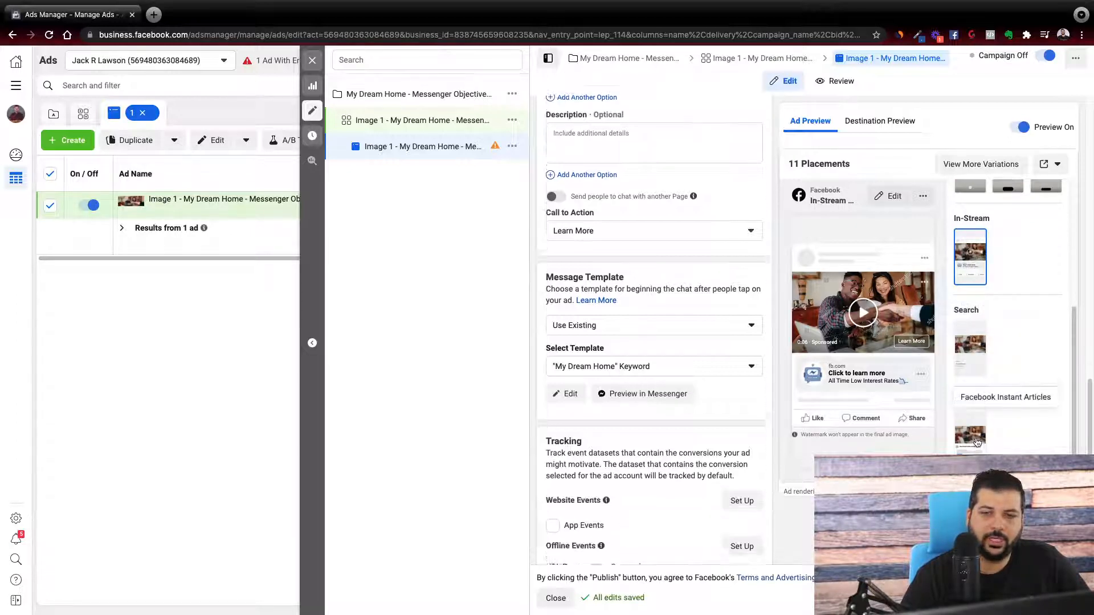
pyautogui.scroll(5, 1004, 359)
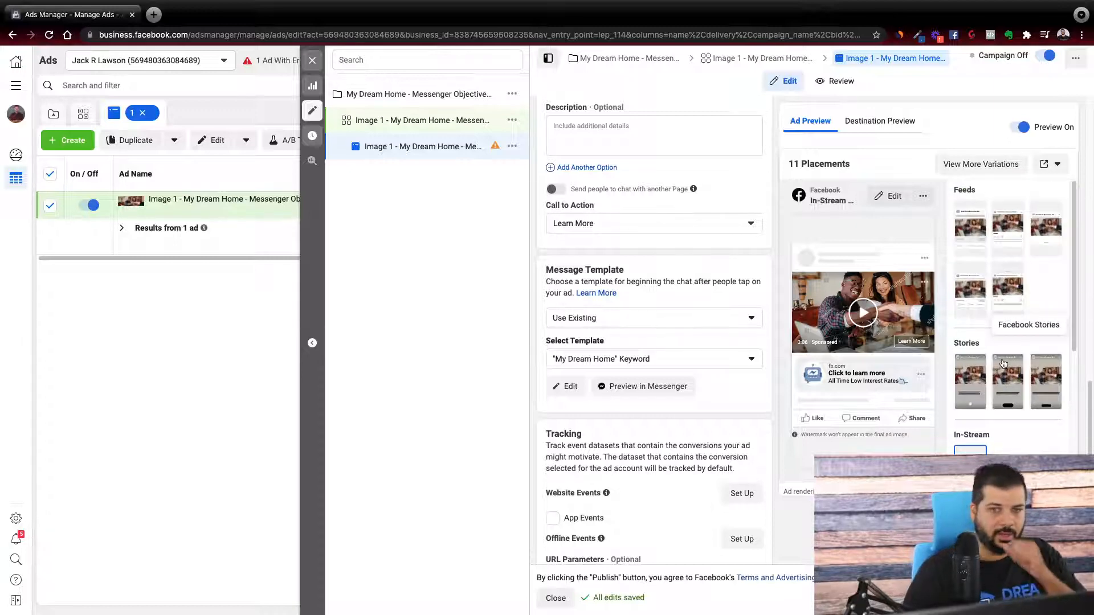
# Return the ad preview to Facebook Feeds and check the options for previewing the ad on a device.
pyautogui.click(974, 236)
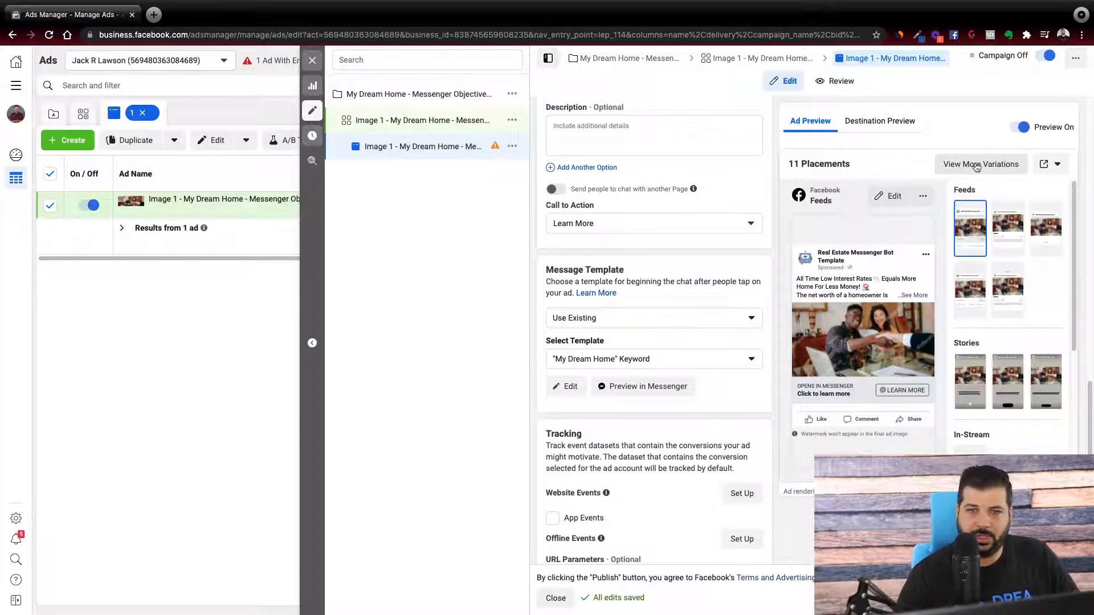
pyautogui.scroll(5, 696, 398)
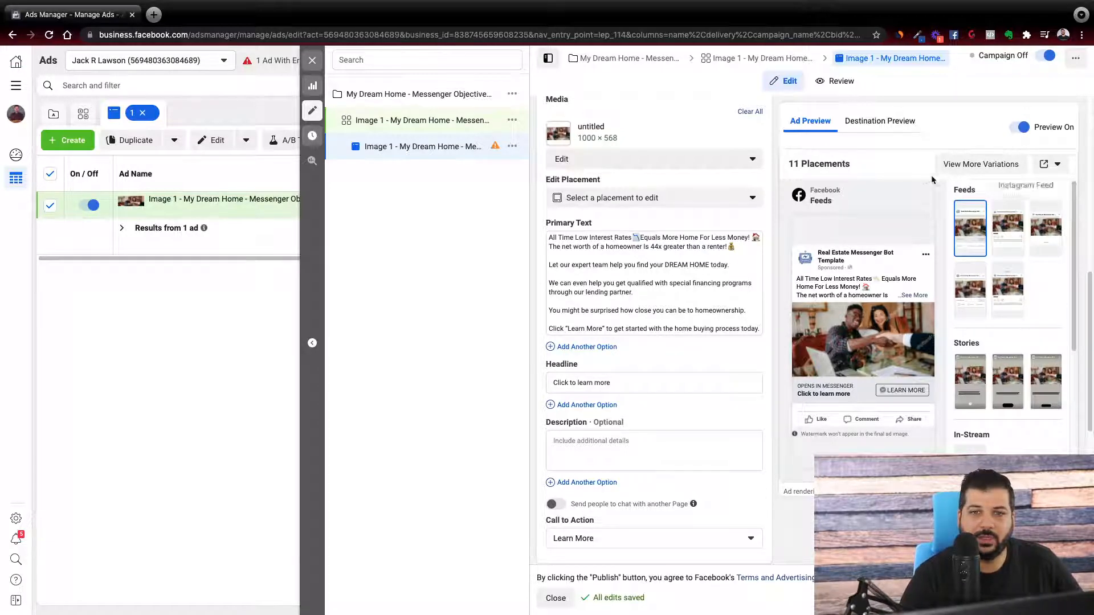
pyautogui.click(1044, 165)
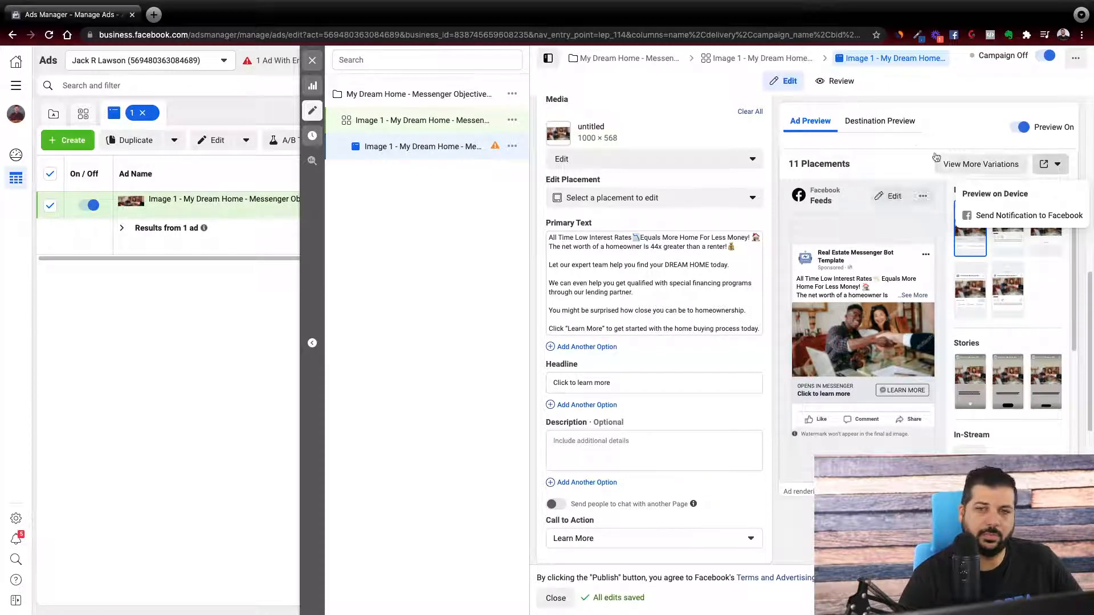
# Examine the destination preview of the Messenger conversation and go back to the Facebook Feeds ad preview.
pyautogui.click(882, 122)
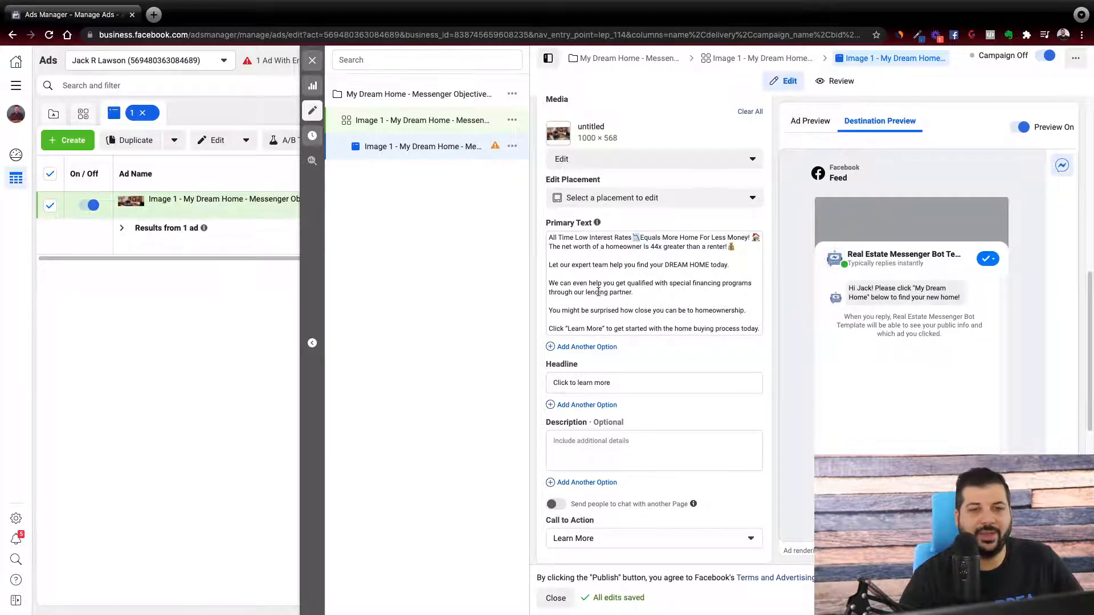
pyautogui.scroll(-6, 650, 398)
pyautogui.scroll(1, 554, 288)
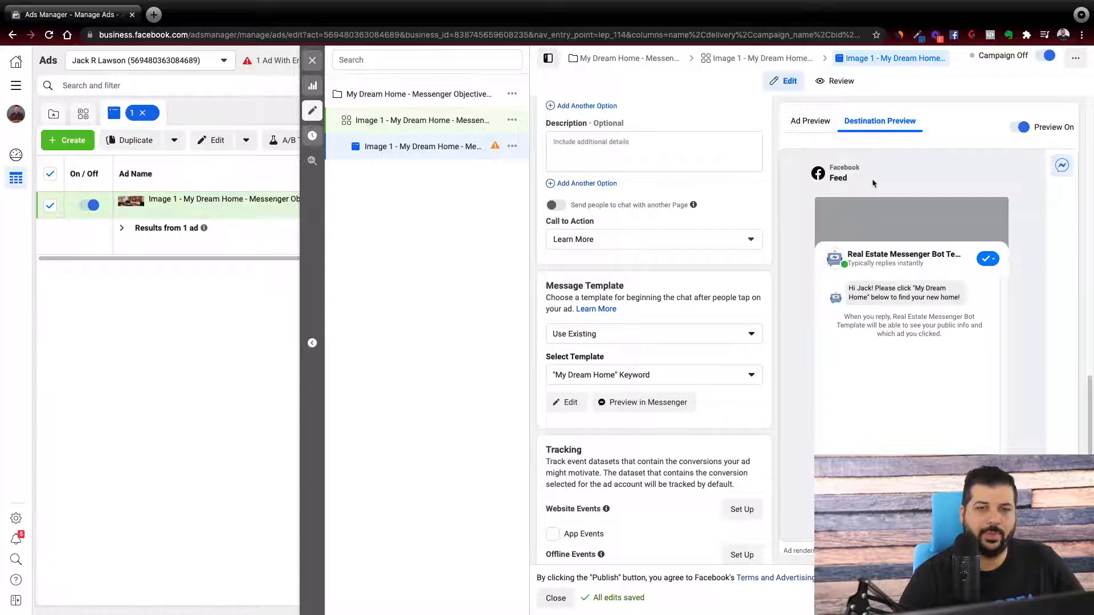
pyautogui.click(815, 125)
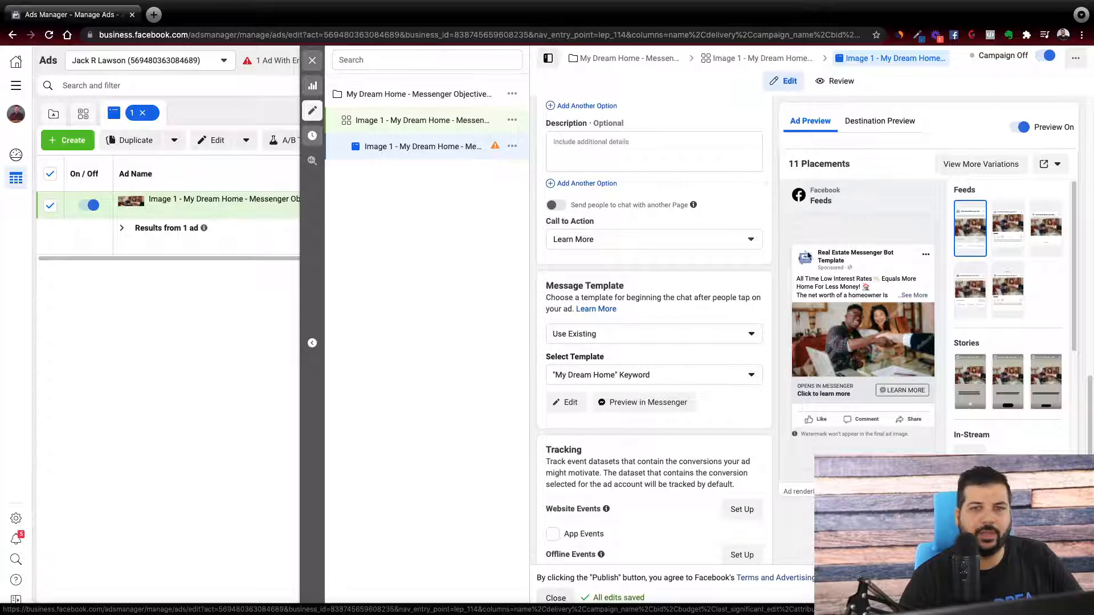
pyautogui.moveTo(829, 254)
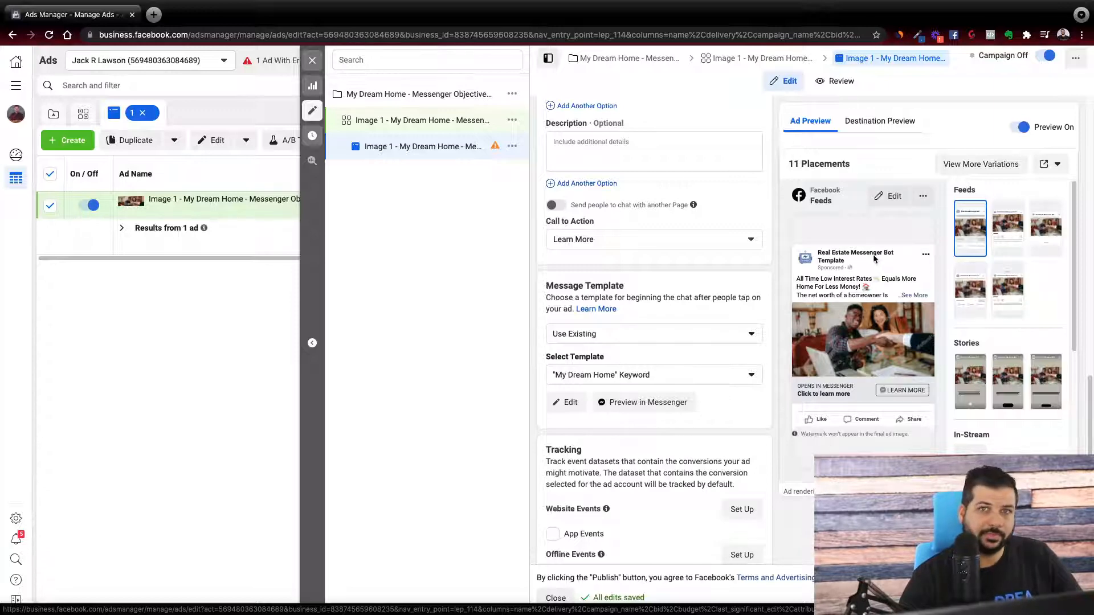